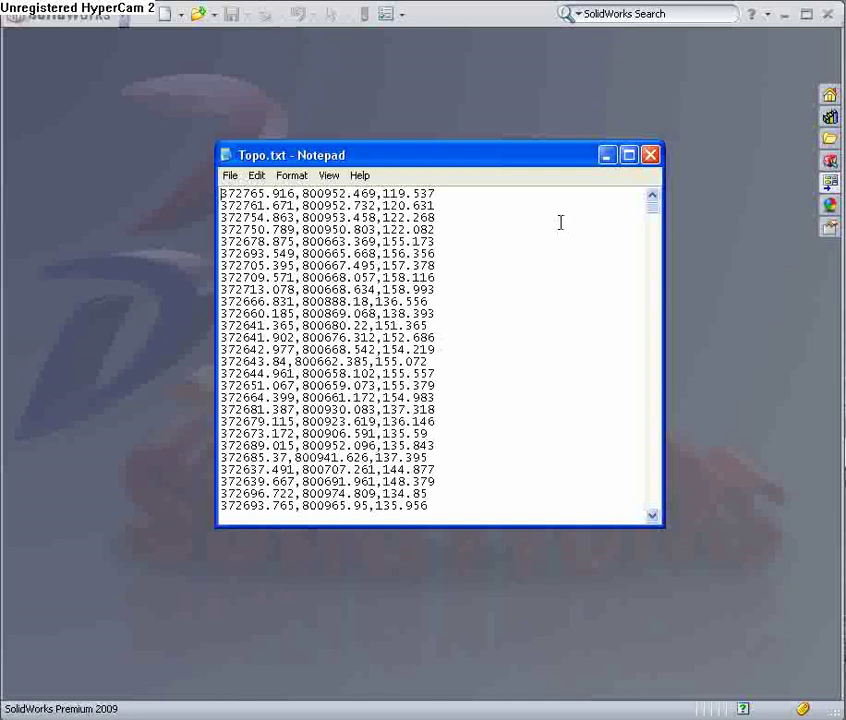
# Import Topo.txt into a new part as a point cloud, using the PointCloud Files type.
pyautogui.moveTo(416, 157); pyautogui.dragTo(370, 148)
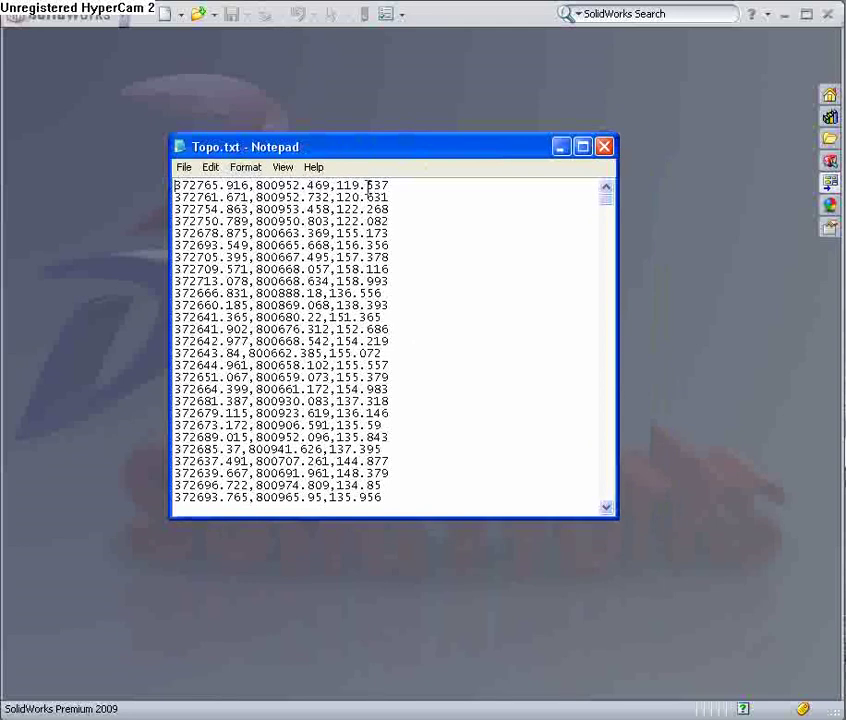
pyautogui.moveTo(604, 208); pyautogui.dragTo(600, 488)
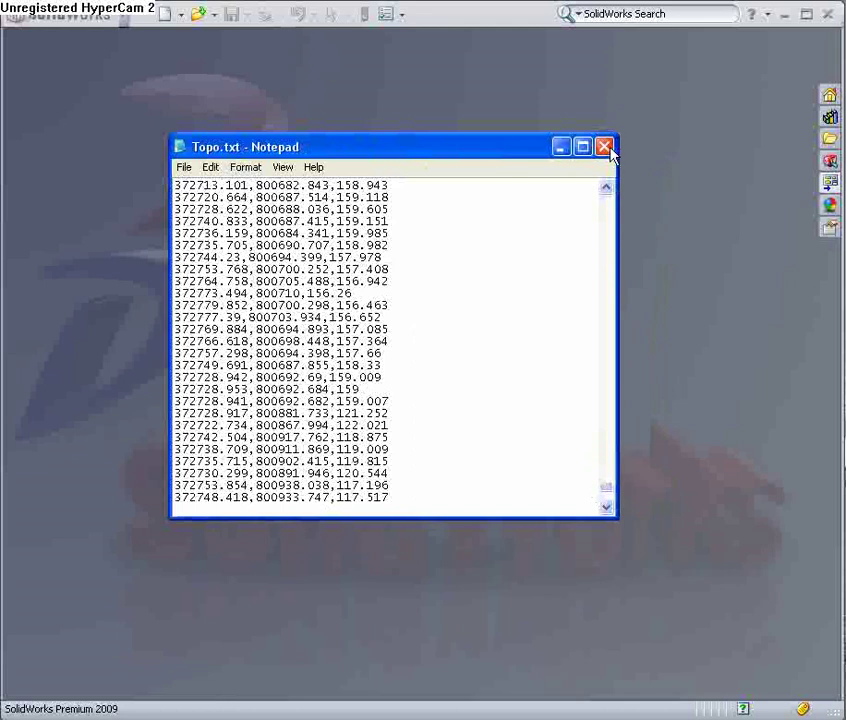
pyautogui.click(270, 78)
pyautogui.click(199, 16)
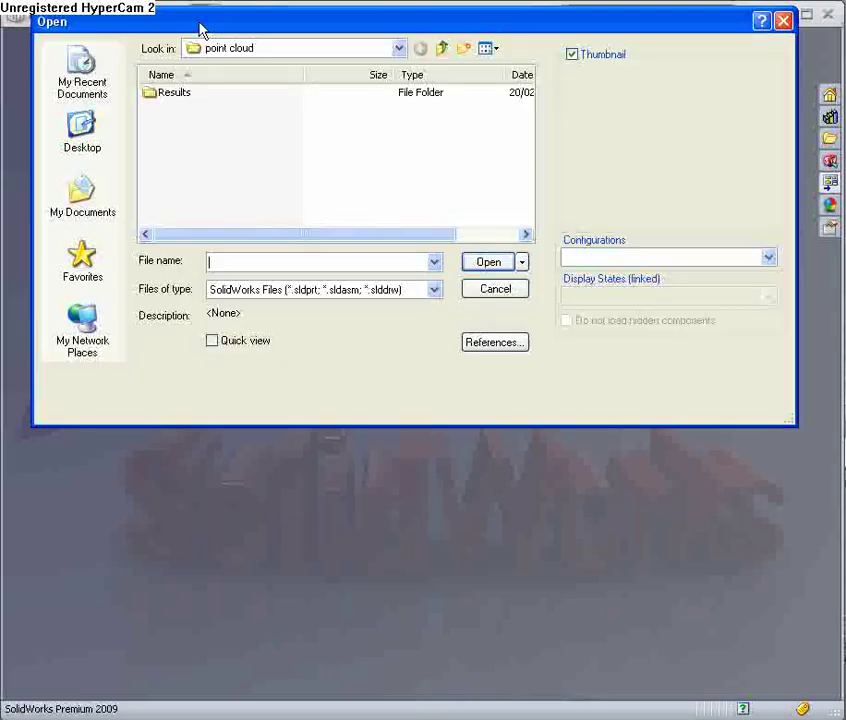
pyautogui.click(342, 291)
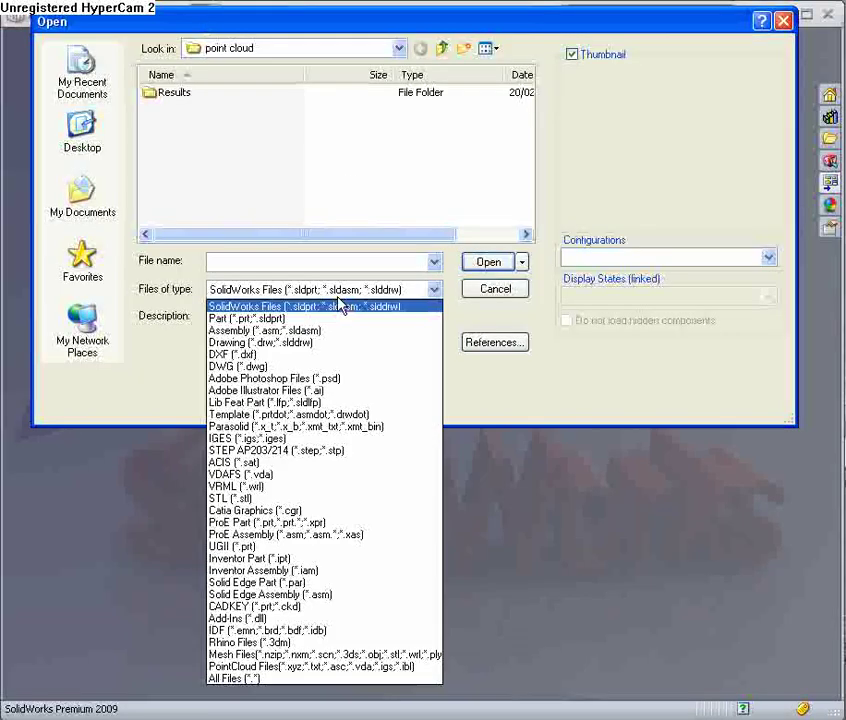
pyautogui.click(248, 667)
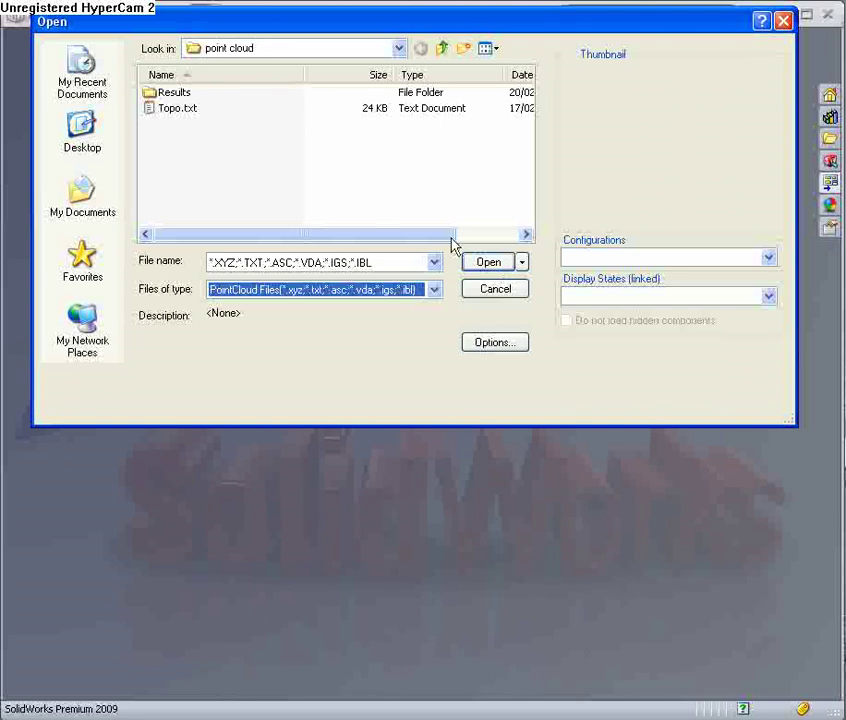
pyautogui.click(185, 108)
pyautogui.click(489, 263)
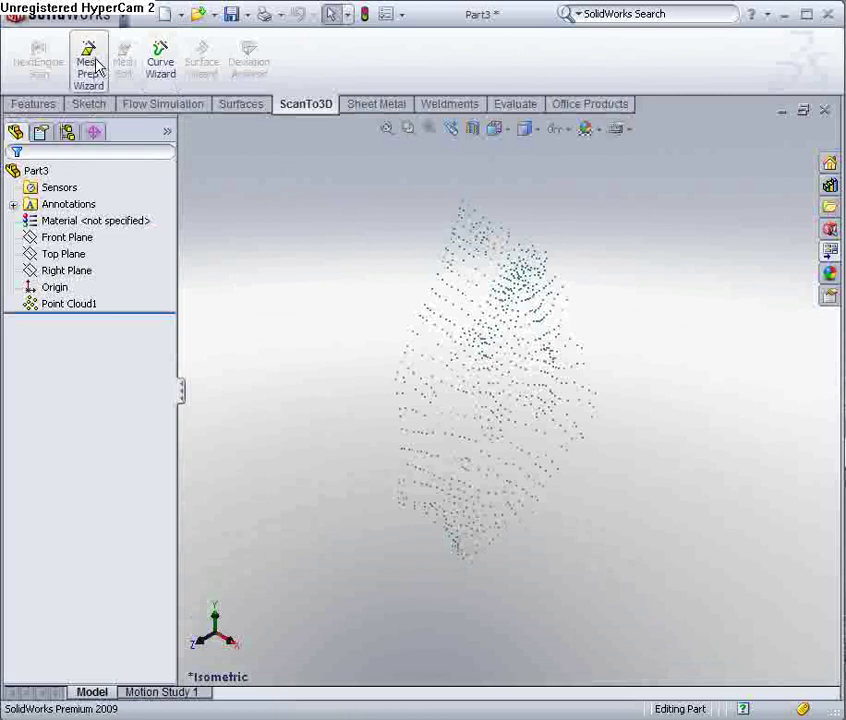
# Run the Mesh Prep Wizard on Point Cloud1 with Automatic orientation to build the mesh.
pyautogui.click(91, 66)
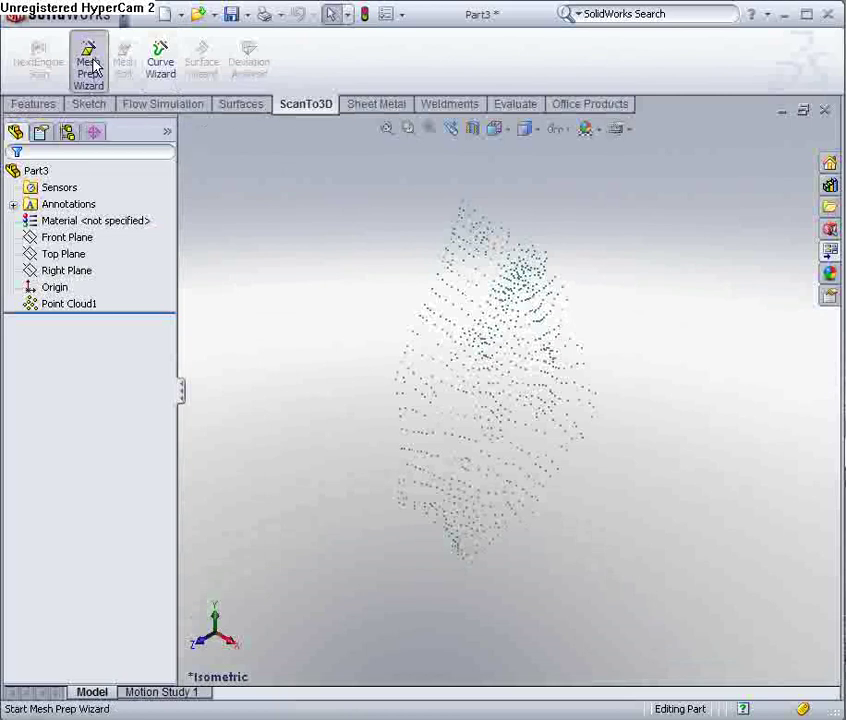
pyautogui.click(504, 372)
pyautogui.click(166, 178)
pyautogui.click(48, 311)
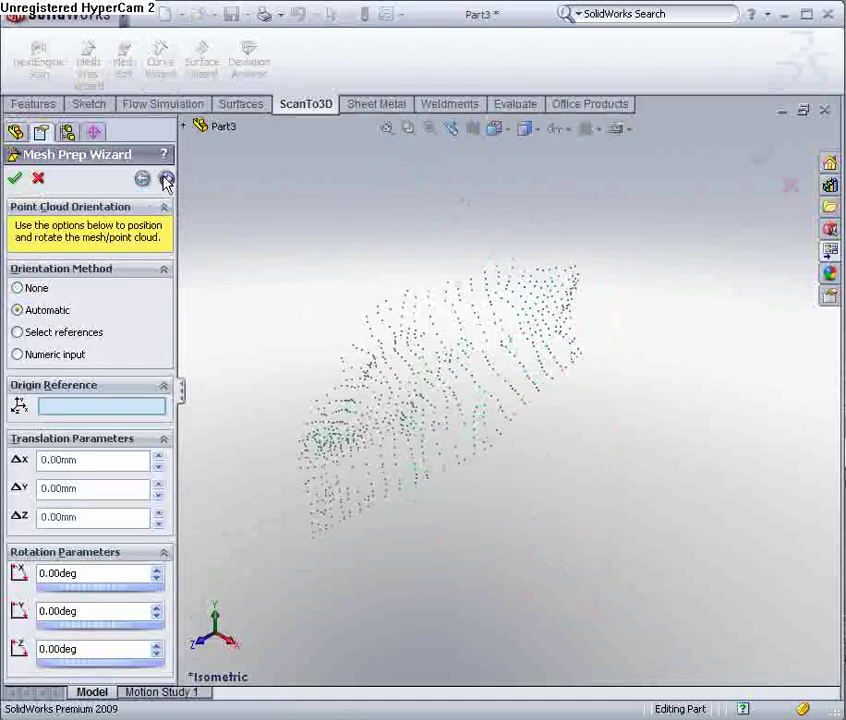
pyautogui.click(166, 178)
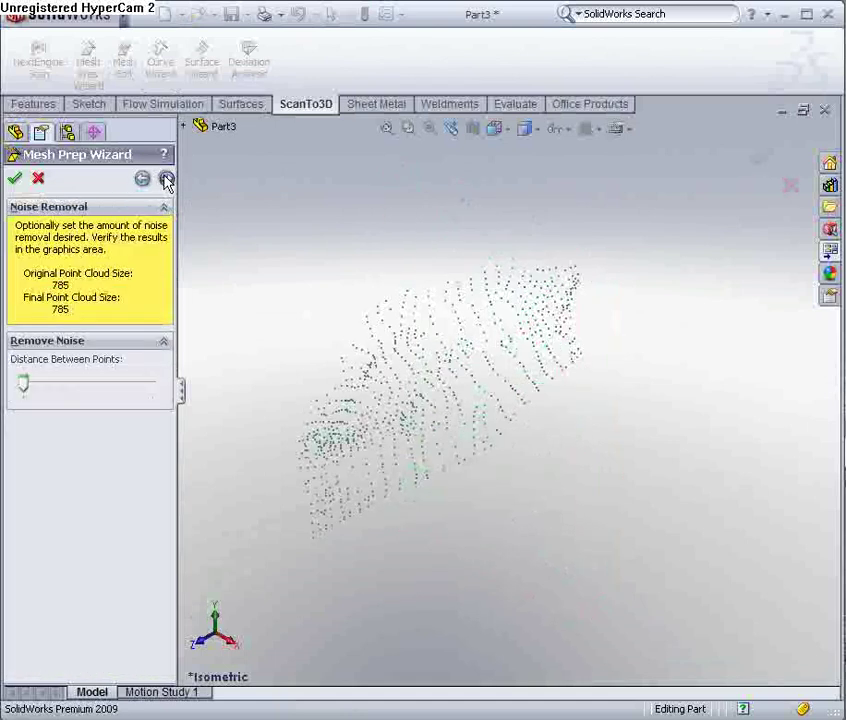
pyautogui.click(166, 178)
pyautogui.click(166, 178)
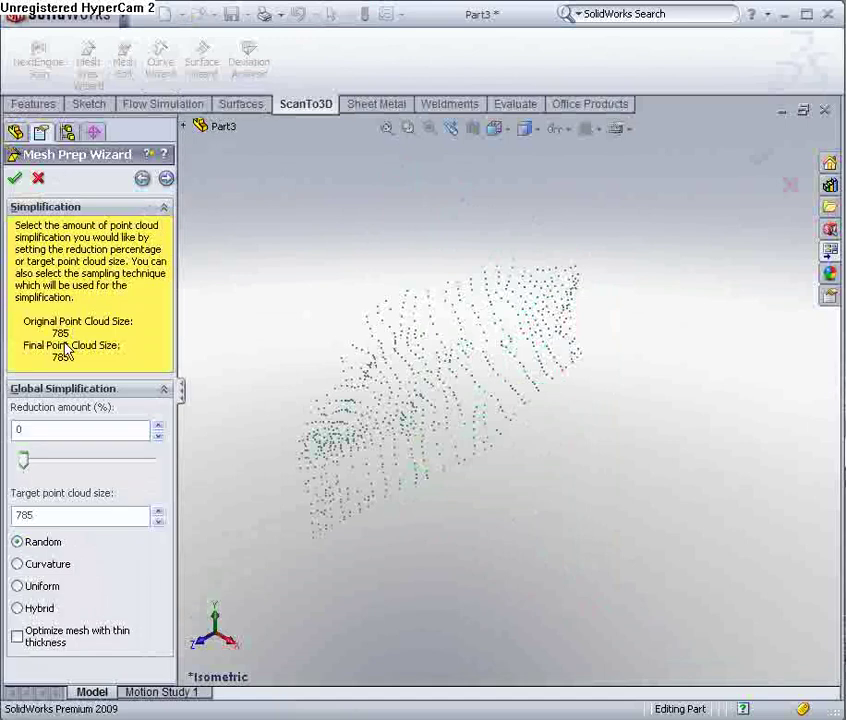
pyautogui.click(166, 178)
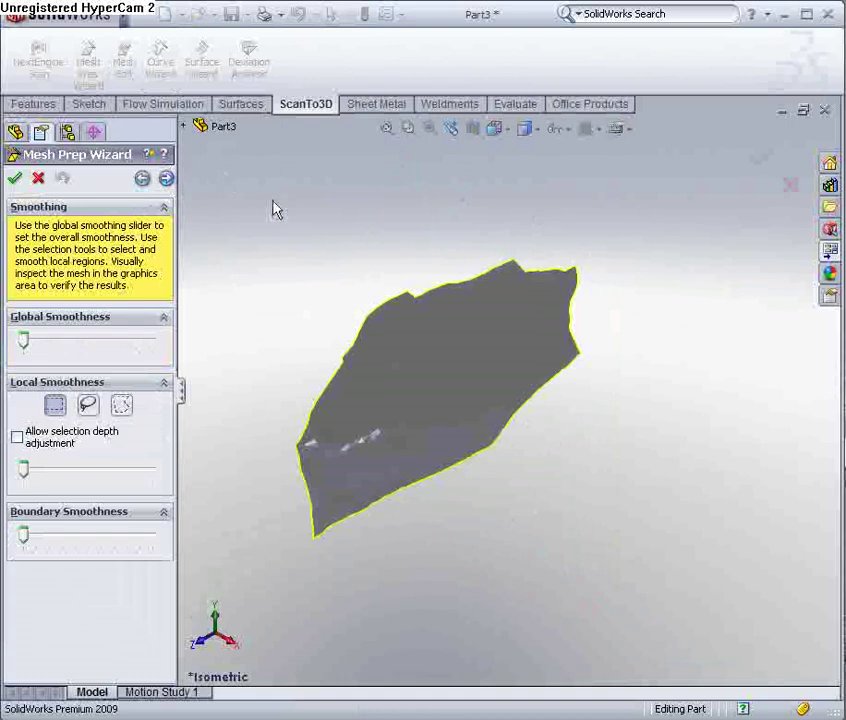
# Display the mesh Shaded With Edges and orbit it to an edge-on view.
pyautogui.moveTo(312, 257)
pyautogui.mouseDown(button='middle')
pyautogui.moveTo(440, 370)
pyautogui.moveTo(532, 500)
pyautogui.moveTo(530, 492)
pyautogui.mouseUp(button='middle')
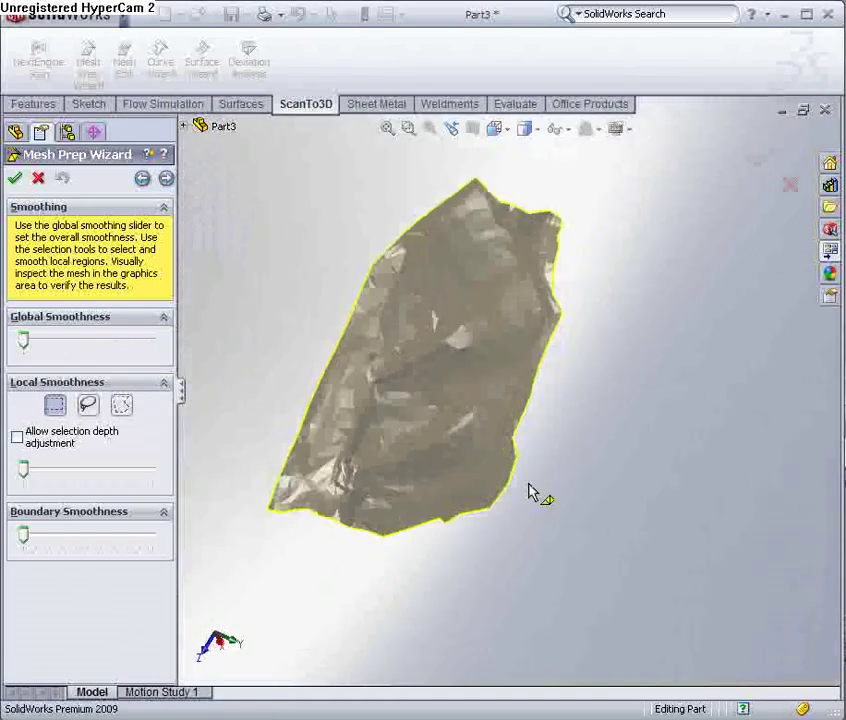
pyautogui.click(497, 128)
pyautogui.click(533, 132)
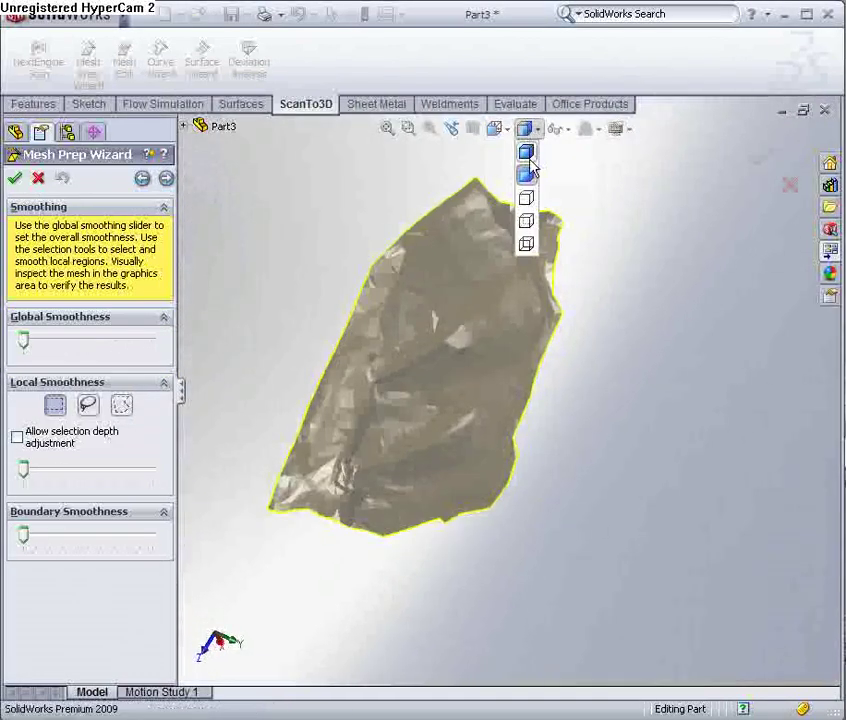
pyautogui.click(526, 150)
pyautogui.moveTo(531, 159)
pyautogui.mouseDown(button='middle')
pyautogui.moveTo(425, 391)
pyautogui.moveTo(383, 440)
pyautogui.mouseUp(button='middle')
pyautogui.scroll(-5, 385, 435)
pyautogui.scroll(5, 400, 365)
pyautogui.moveTo(495, 372); pyautogui.dragTo(501, 313, button='middle')
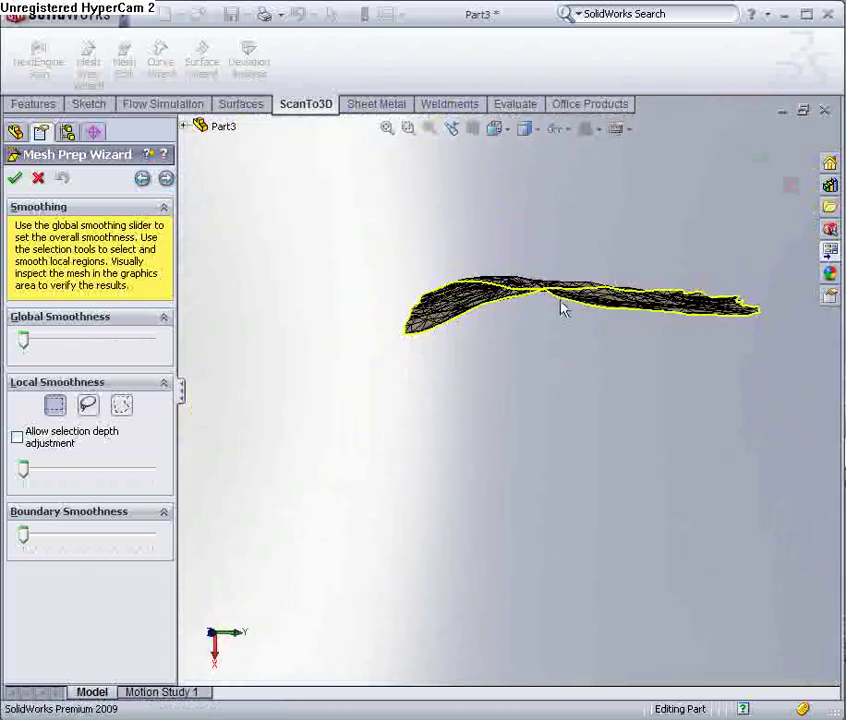
pyautogui.scroll(-6, 500, 366)
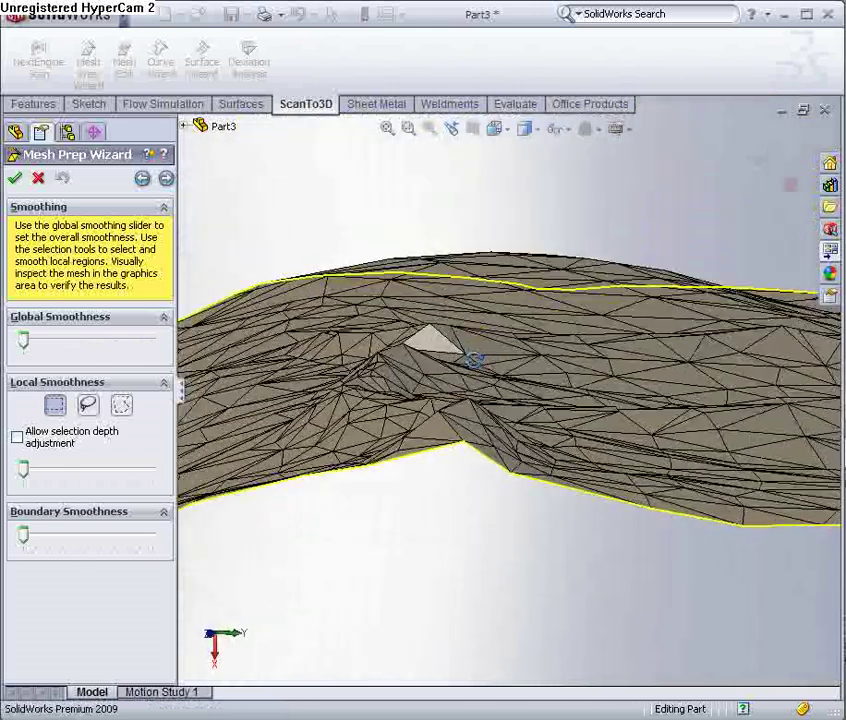
pyautogui.moveTo(476, 360); pyautogui.dragTo(480, 351, button='middle')
pyautogui.scroll(-5, 480, 351)
pyautogui.scroll(4, 465, 378)
# Test a higher Global Smoothness on the mesh, then reset it to none.
pyautogui.moveTo(24, 347); pyautogui.dragTo(51, 346)
pyautogui.moveTo(252, 263); pyautogui.dragTo(381, 412, button='middle')
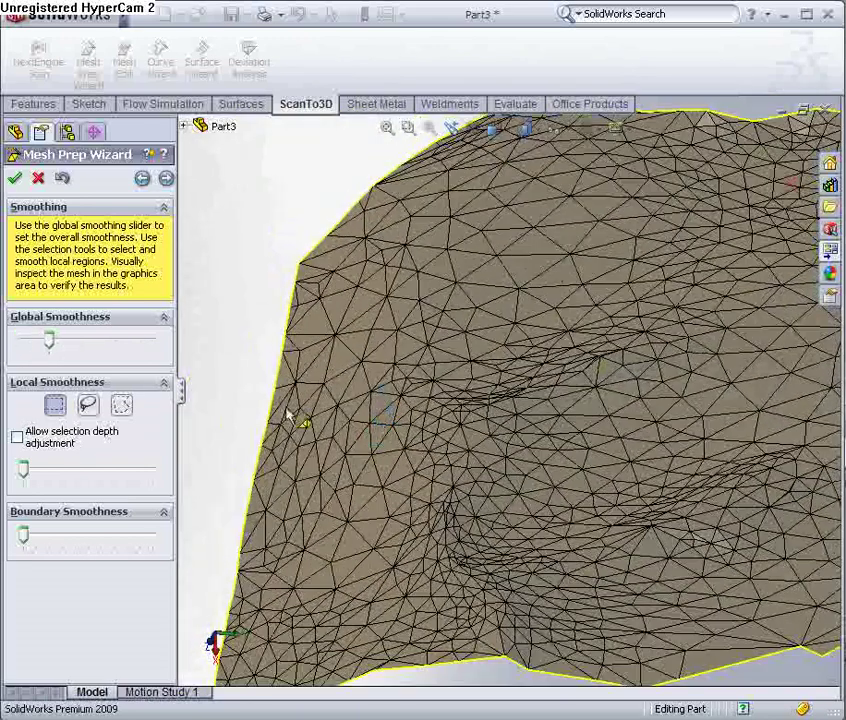
pyautogui.moveTo(47, 342); pyautogui.dragTo(24, 341)
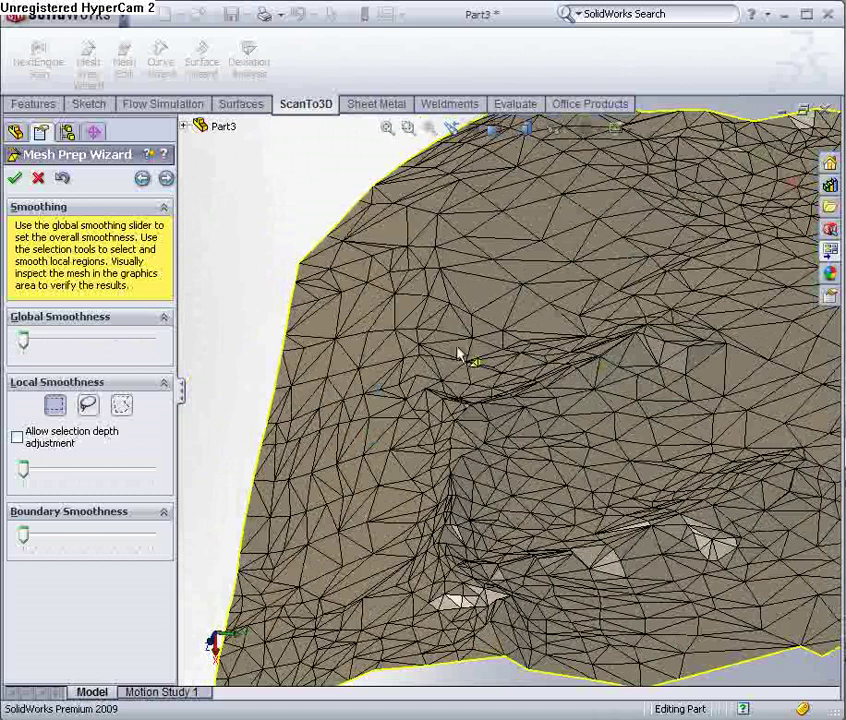
pyautogui.scroll(-4, 483, 357)
pyautogui.scroll(4, 470, 395)
pyautogui.moveTo(472, 397); pyautogui.dragTo(497, 391, button='middle')
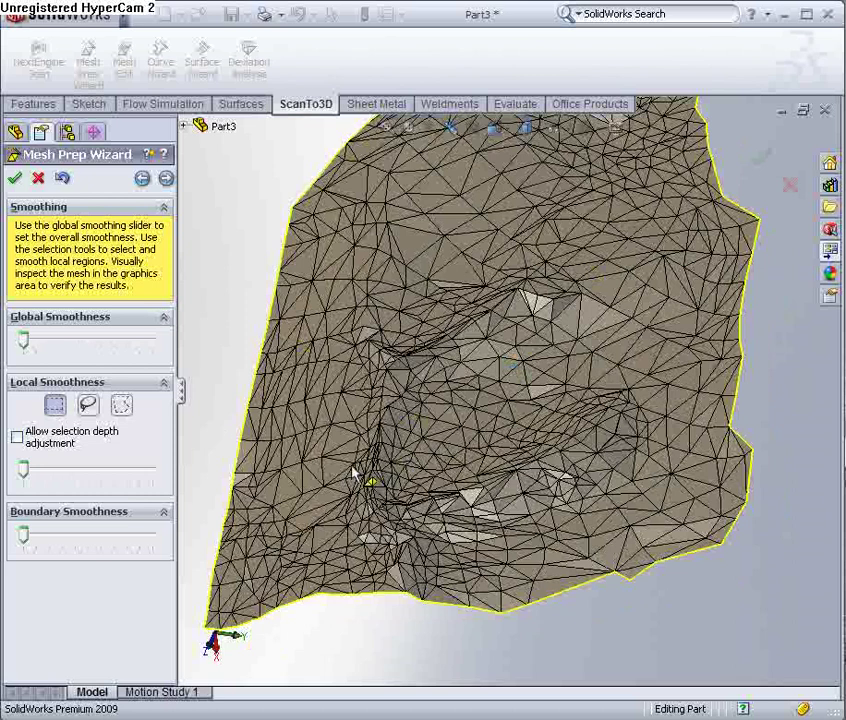
# Try Local Smoothness on a patch of faces, undo it, then adjust Boundary Smoothness.
pyautogui.moveTo(348, 468); pyautogui.dragTo(445, 535)
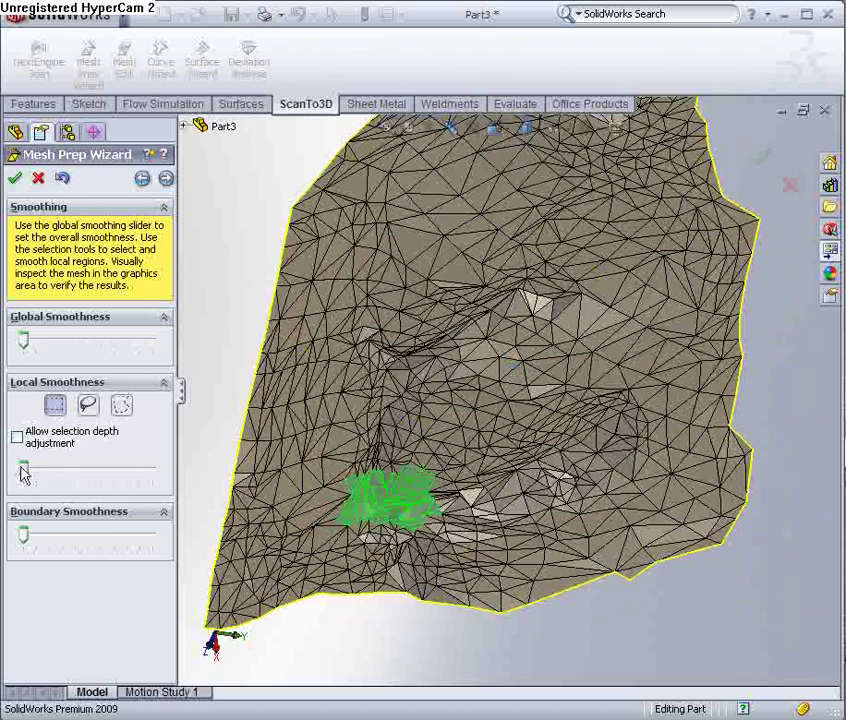
pyautogui.moveTo(24, 470); pyautogui.dragTo(87, 476)
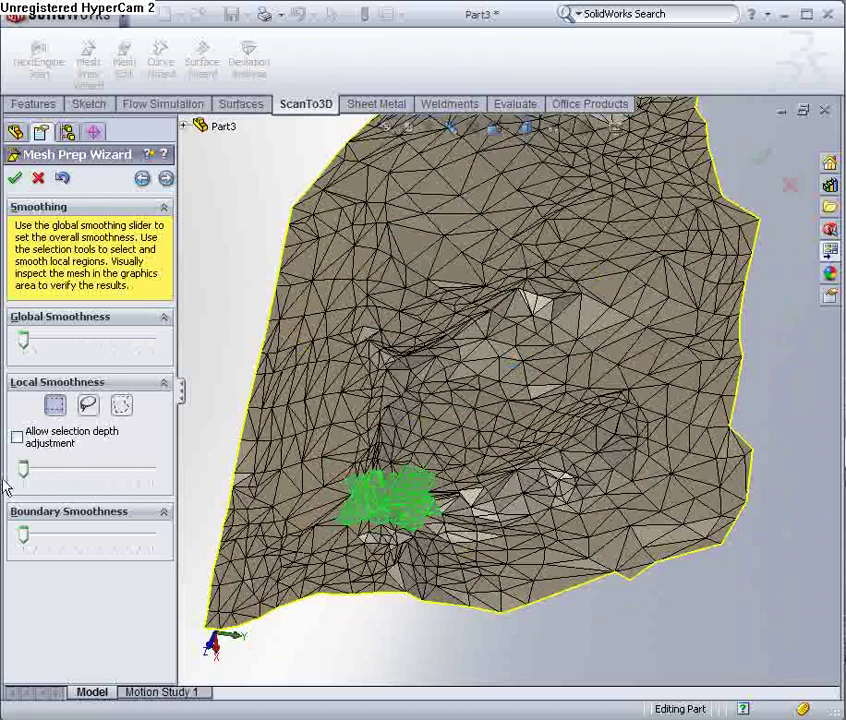
pyautogui.click(57, 408)
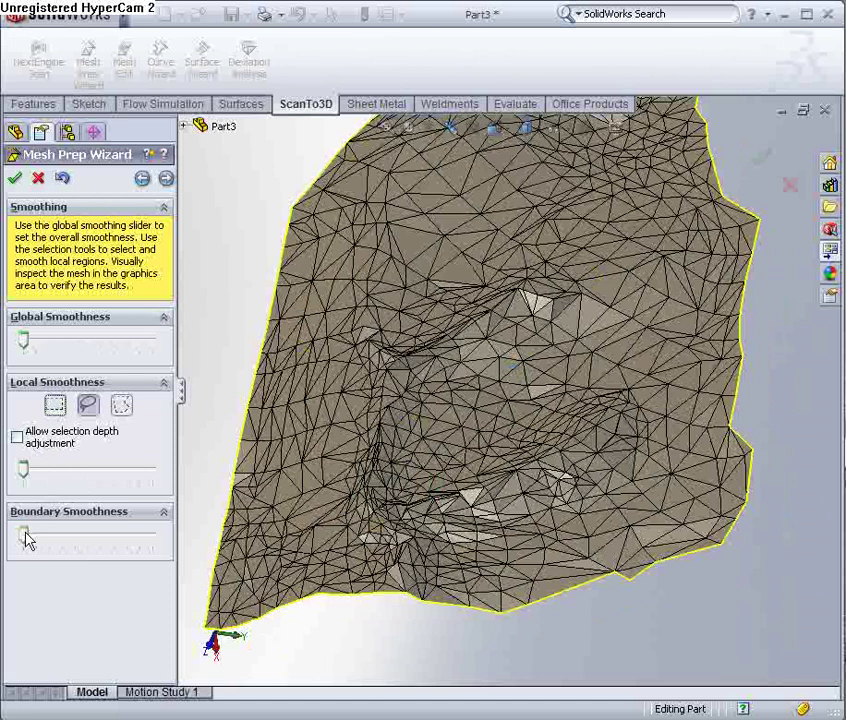
pyautogui.moveTo(26, 538)
pyautogui.mouseDown()
pyautogui.moveTo(62, 538)
pyautogui.moveTo(20, 536)
pyautogui.mouseUp()
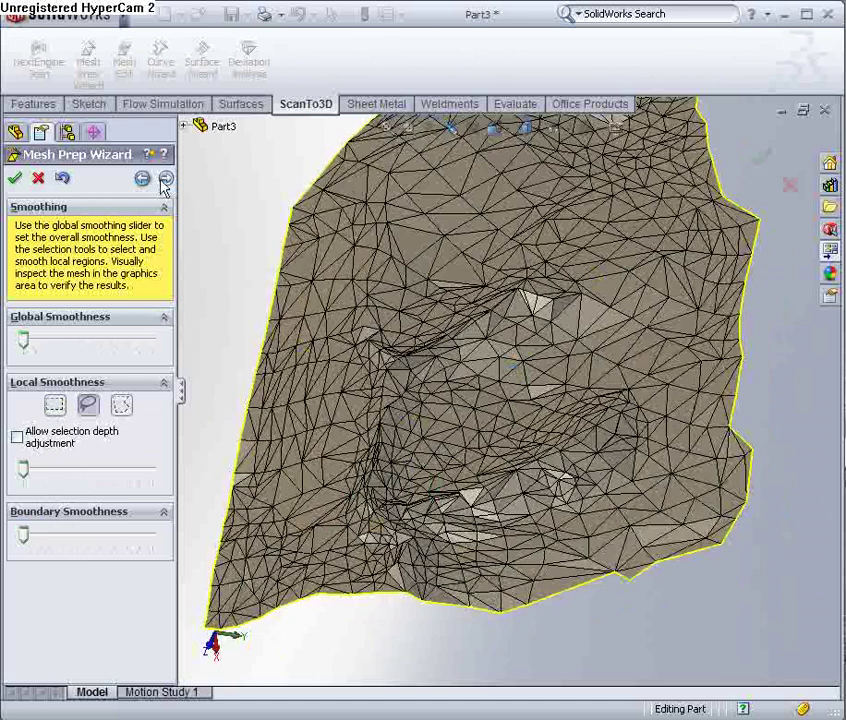
# Advance past hole filling to automatic surface creation and preview the surfaces.
pyautogui.click(166, 180)
pyautogui.click(166, 180)
pyautogui.click(166, 180)
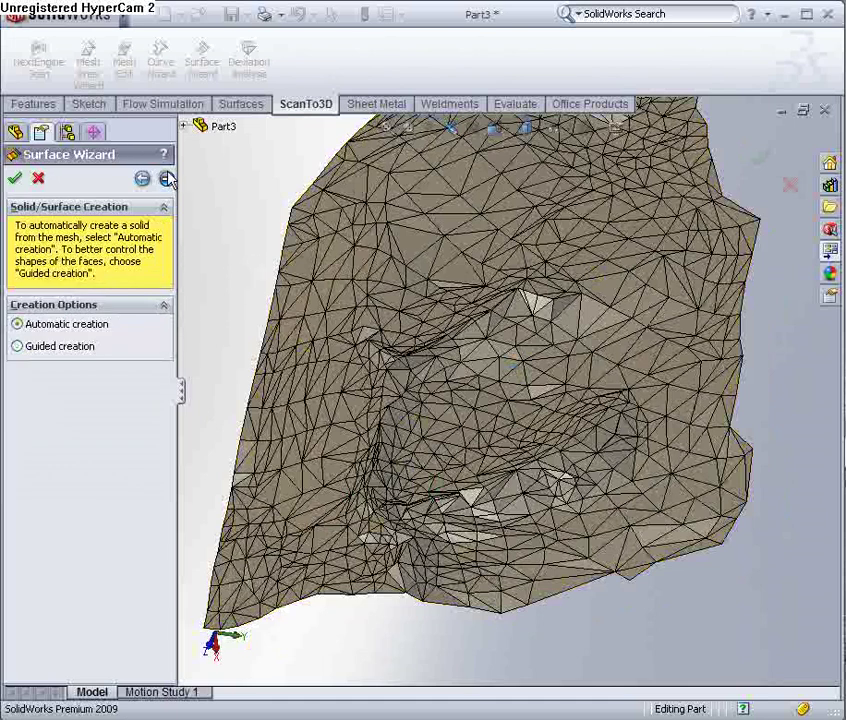
pyautogui.click(166, 178)
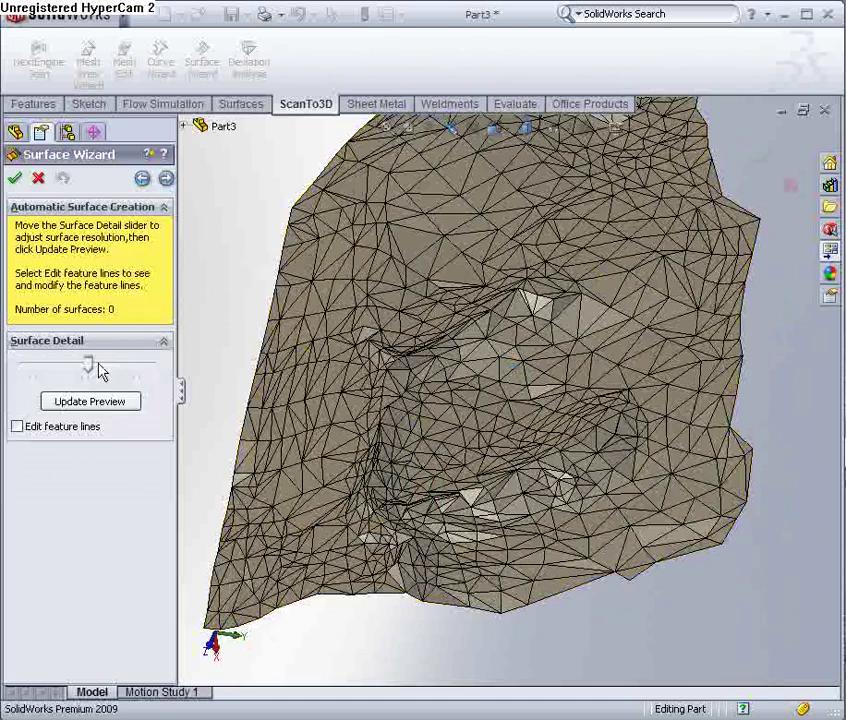
pyautogui.click(90, 404)
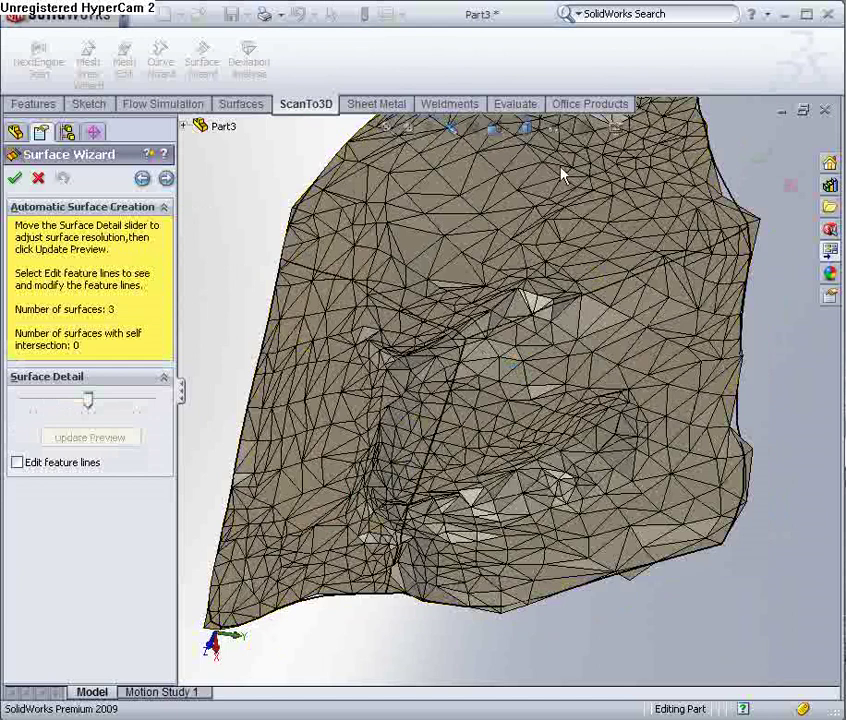
# Show the terrain Shaded and regenerate it at maximum Surface Detail, giving 83 patches.
pyautogui.click(527, 132)
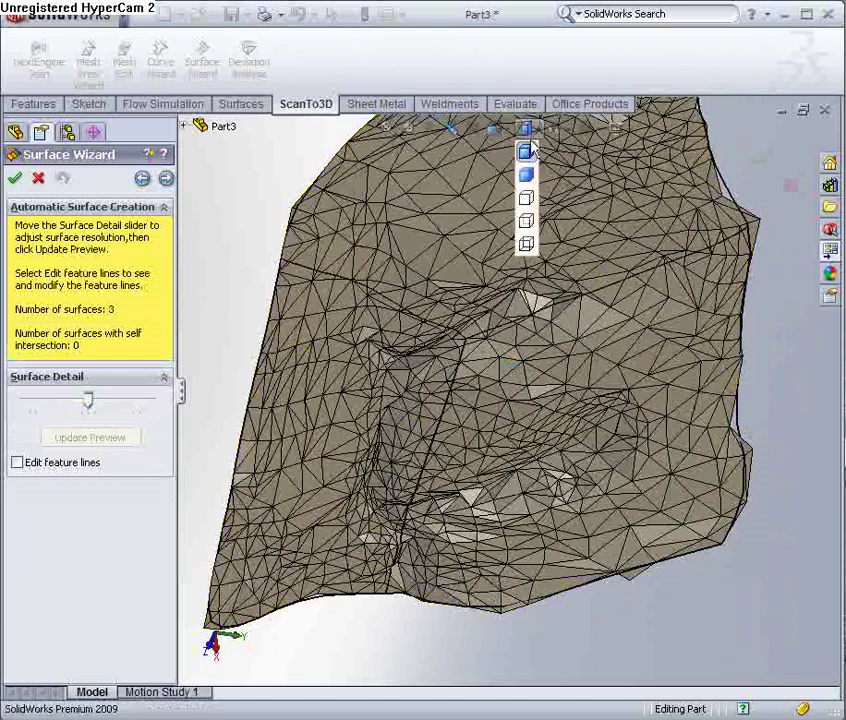
pyautogui.click(527, 152)
pyautogui.moveTo(460, 303); pyautogui.dragTo(466, 342, button='middle')
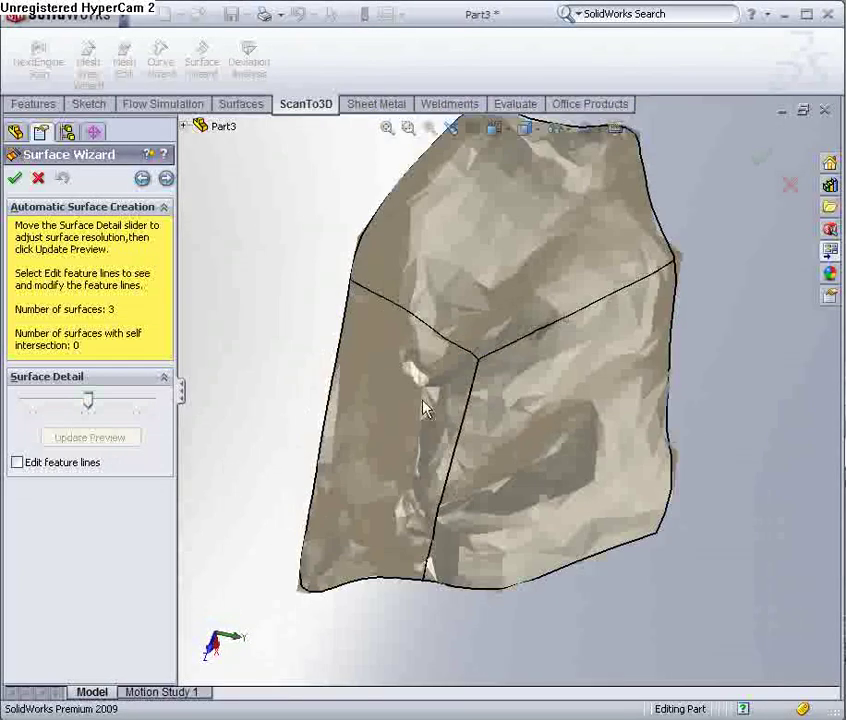
pyautogui.moveTo(450, 402); pyautogui.dragTo(450, 352, button='middle')
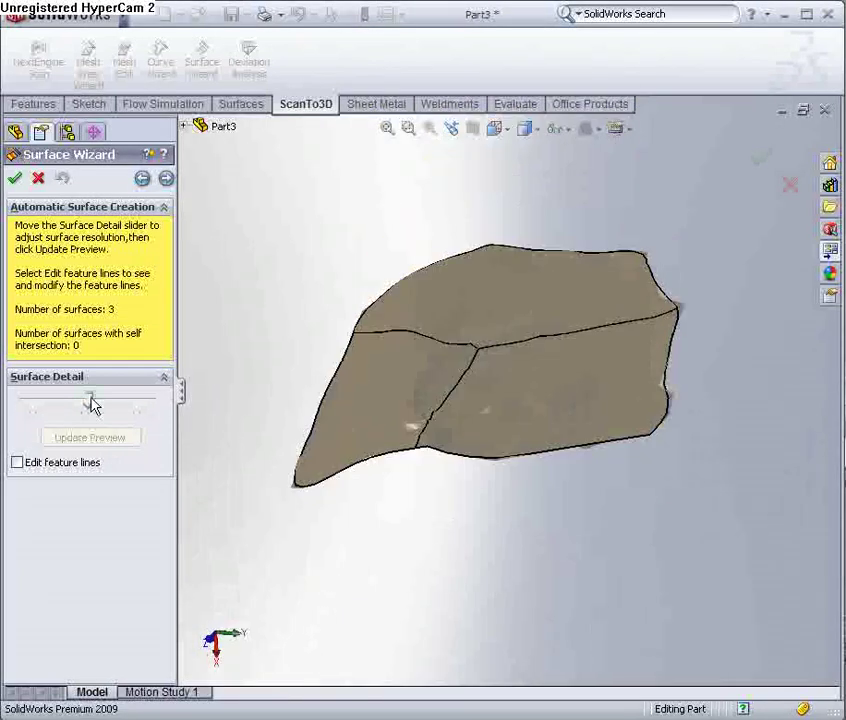
pyautogui.moveTo(92, 403); pyautogui.dragTo(160, 410)
pyautogui.click(120, 438)
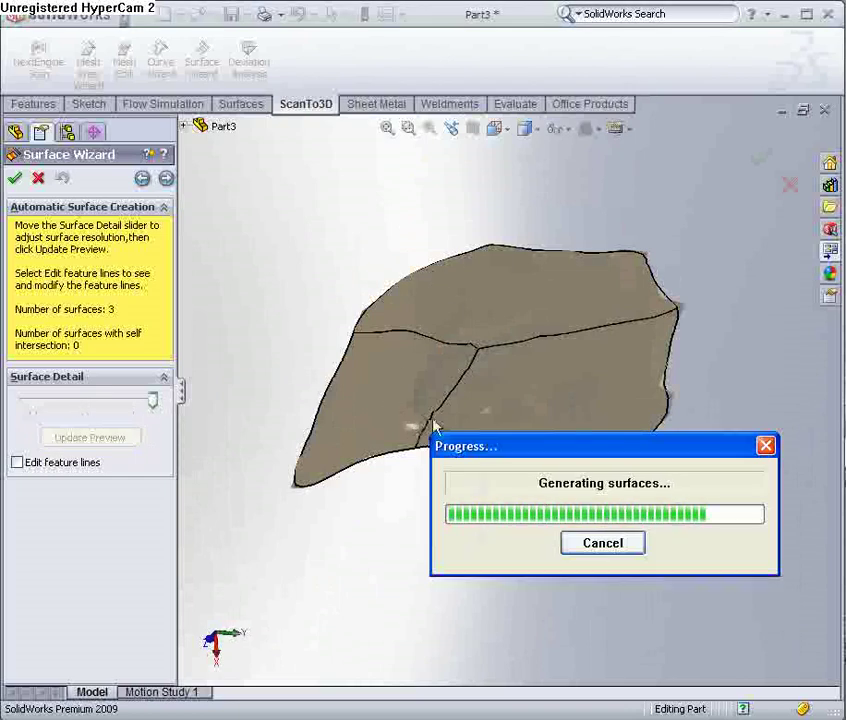
pyautogui.moveTo(455, 347)
pyautogui.mouseDown(button='middle')
pyautogui.moveTo(474, 312)
pyautogui.moveTo(487, 412)
pyautogui.moveTo(476, 325)
pyautogui.moveTo(462, 338)
pyautogui.mouseUp(button='middle')
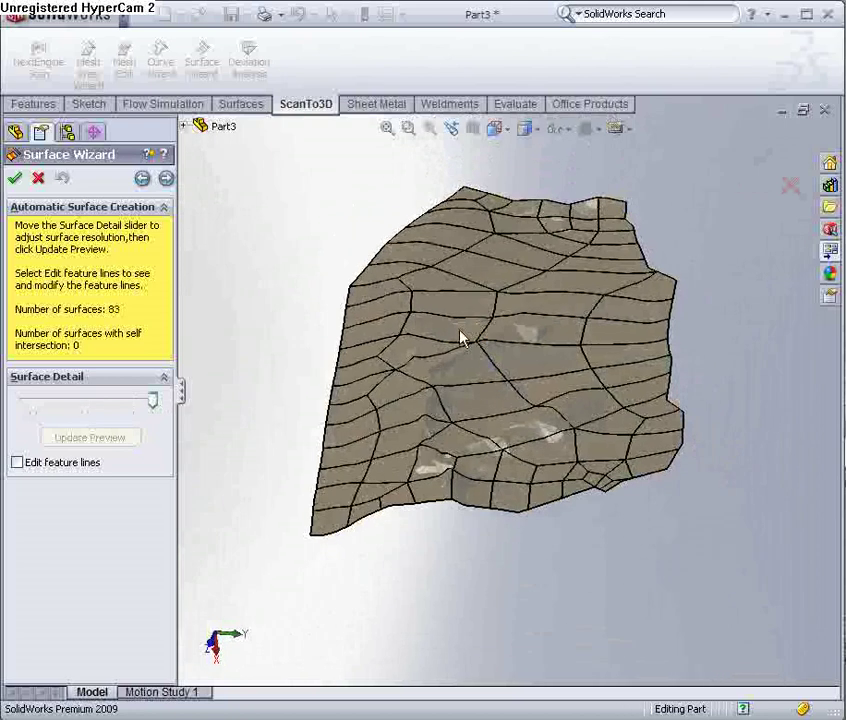
# Inspect the completed model Shaded With Edges and accept it as Surface-Imported1.
pyautogui.click(167, 180)
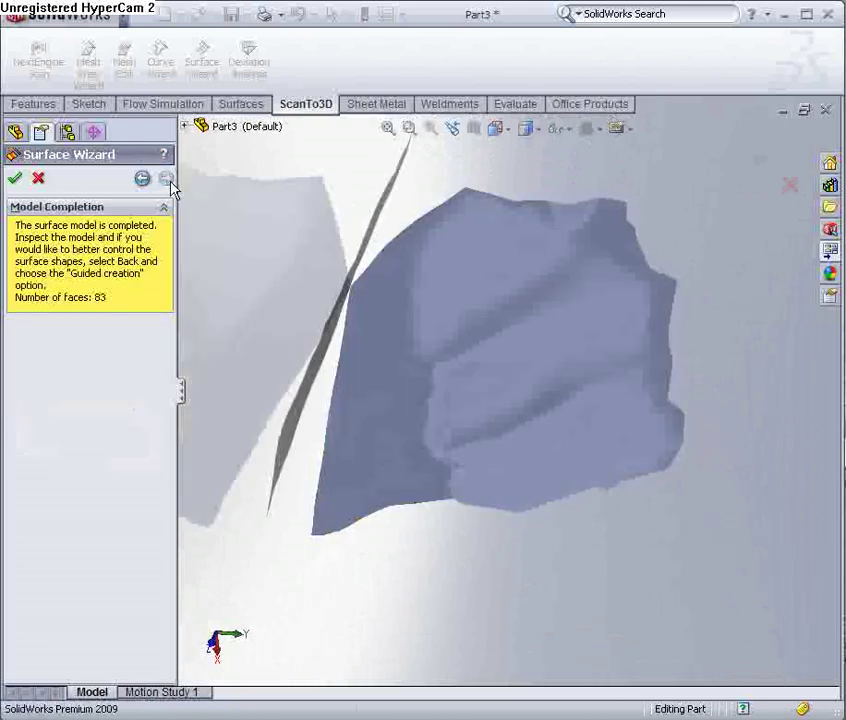
pyautogui.click(540, 132)
pyautogui.click(527, 153)
pyautogui.moveTo(505, 340)
pyautogui.mouseDown(button='middle')
pyautogui.moveTo(513, 362)
pyautogui.moveTo(519, 304)
pyautogui.mouseUp(button='middle')
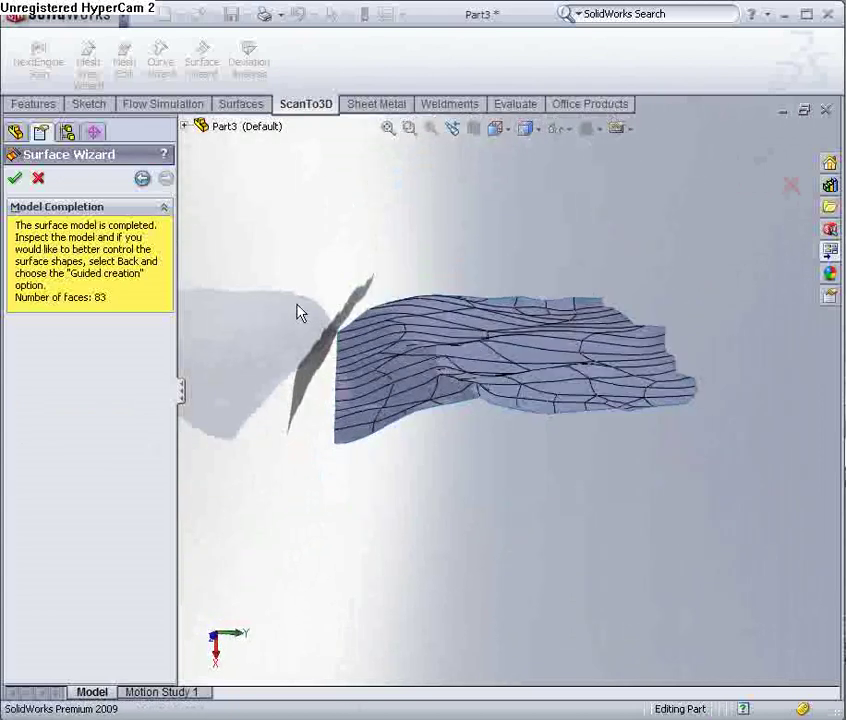
pyautogui.click(14, 180)
# Orbit to a near top-down view and show the surface Shaded without edges.
pyautogui.scroll(-6, 453, 359)
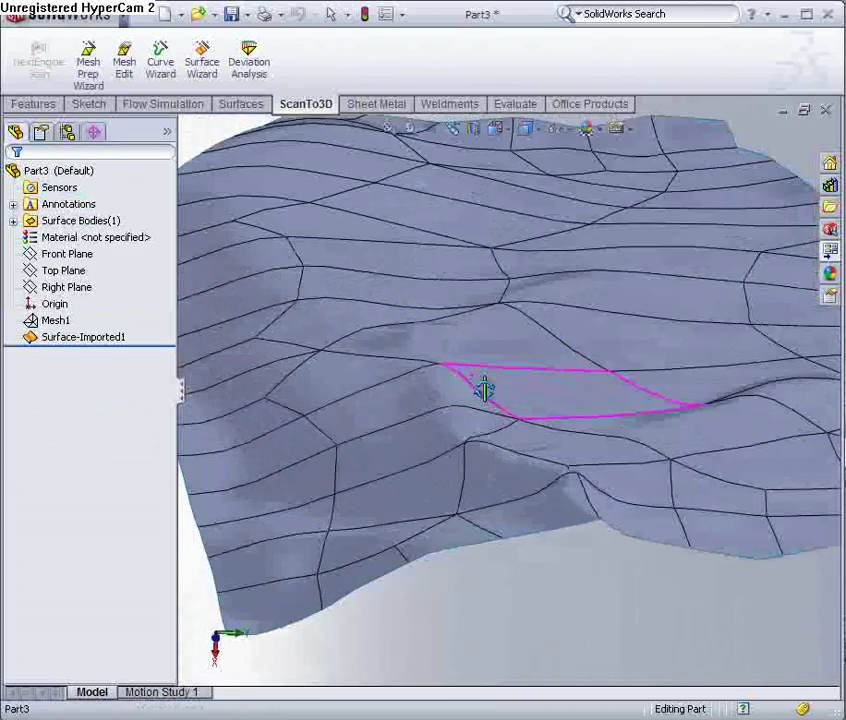
pyautogui.moveTo(484, 390); pyautogui.dragTo(483, 510, button='middle')
pyautogui.click(530, 128)
pyautogui.click(528, 172)
pyautogui.click(529, 128)
pyautogui.click(528, 174)
# Fit the terrain in the view and select the Right Plane as reference.
pyautogui.press('f')
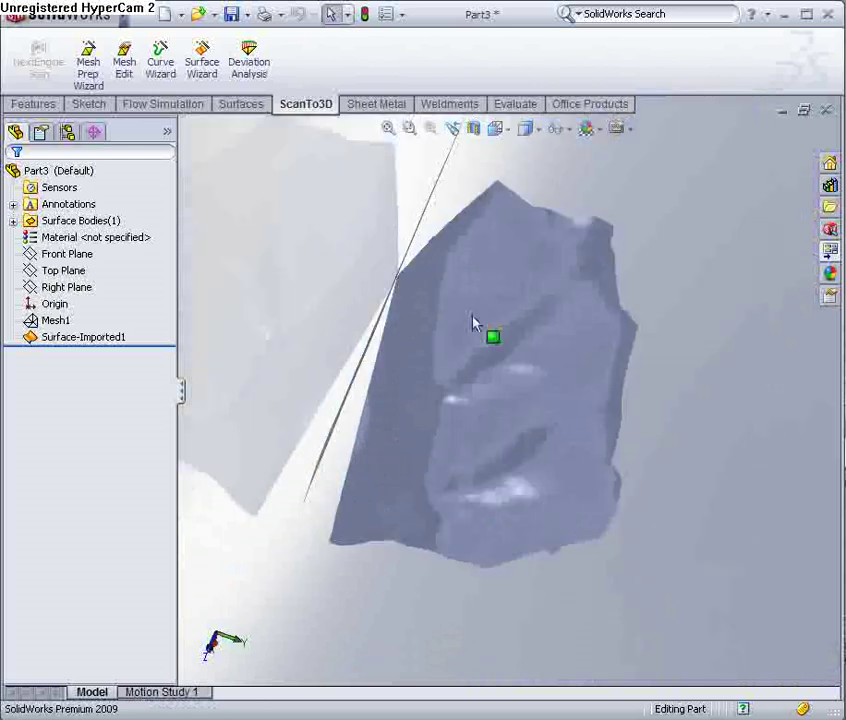
pyautogui.moveTo(472, 321); pyautogui.dragTo(464, 283, button='middle')
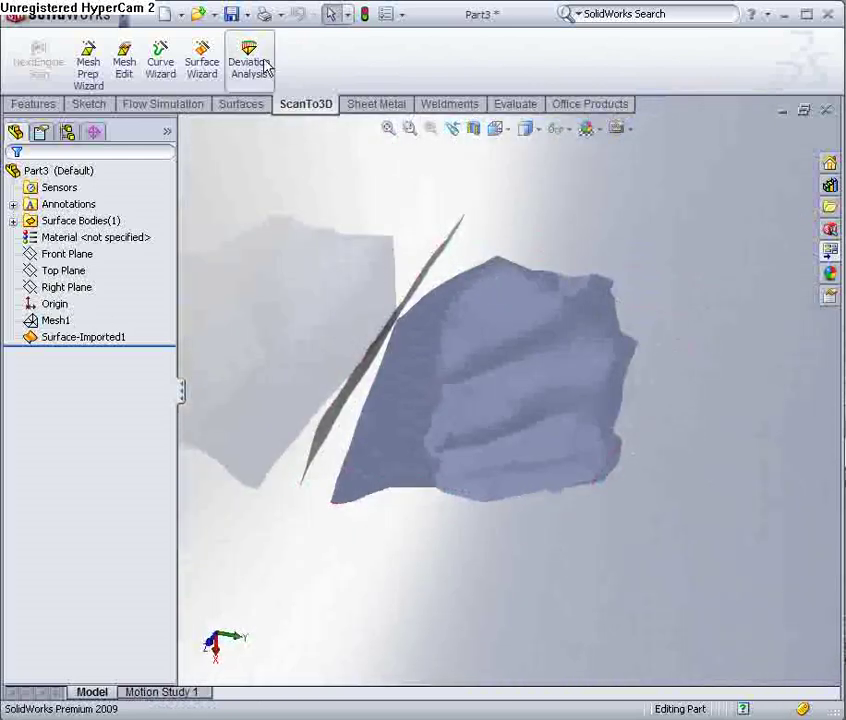
pyautogui.moveTo(438, 335); pyautogui.dragTo(446, 302, button='middle')
pyautogui.click(70, 287)
pyautogui.moveTo(330, 350); pyautogui.dragTo(374, 328, button='middle')
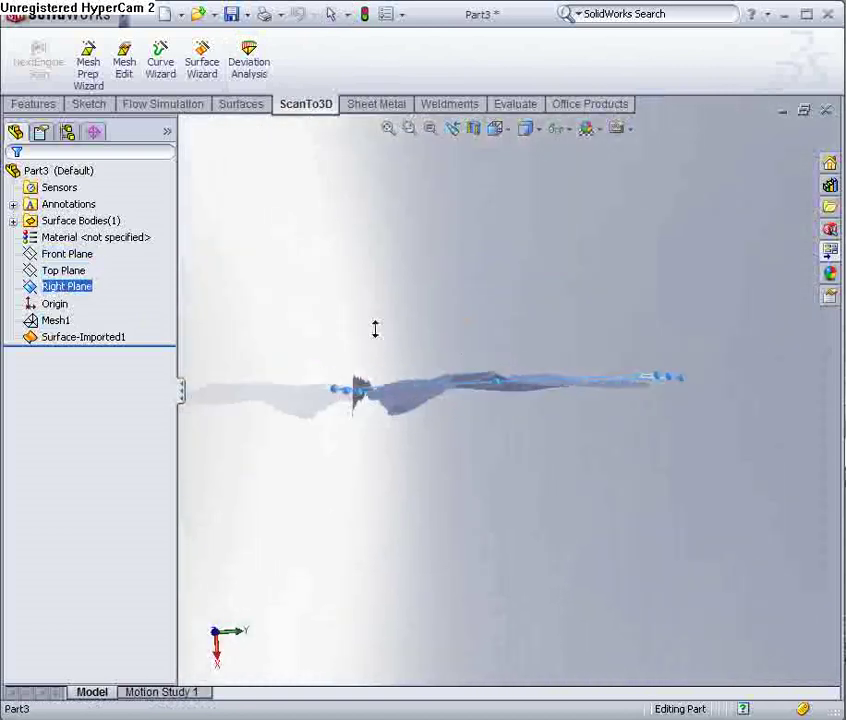
pyautogui.moveTo(548, 412); pyautogui.dragTo(550, 406, button='middle')
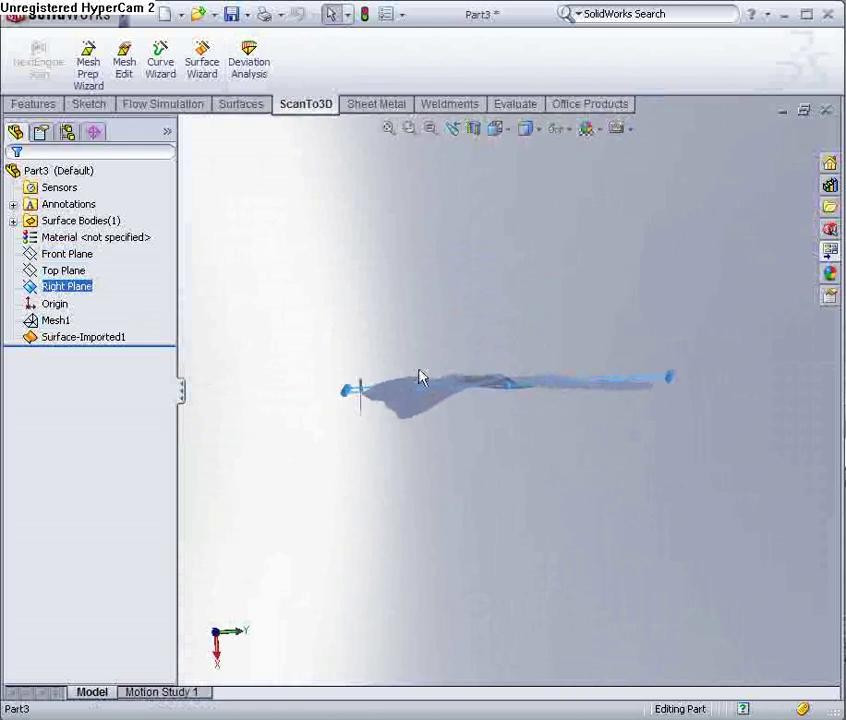
pyautogui.scroll(-5, 419, 405)
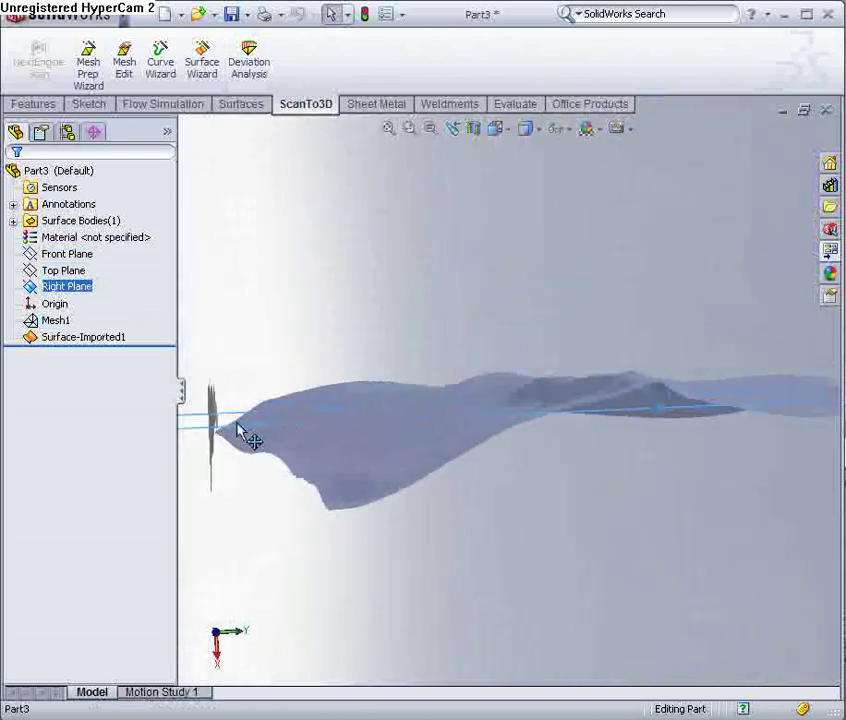
# Create 22 reversed offset planes from the Right Plane, spaced 1.50mm apart.
pyautogui.keyDown('ctrl'); pyautogui.moveTo(235, 430); pyautogui.dragTo(265, 522); pyautogui.keyUp('ctrl')
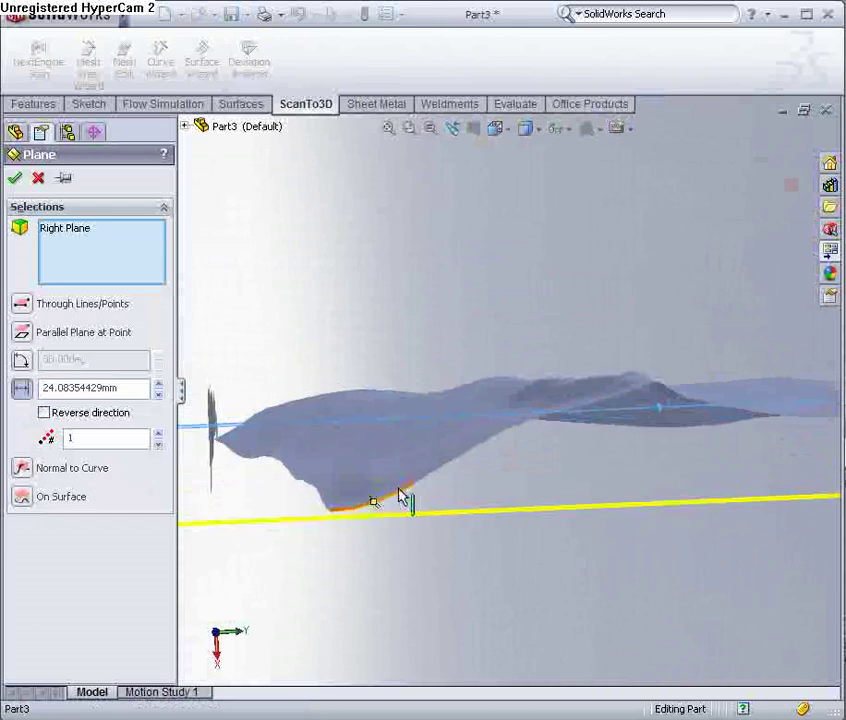
pyautogui.scroll(3, 476, 433)
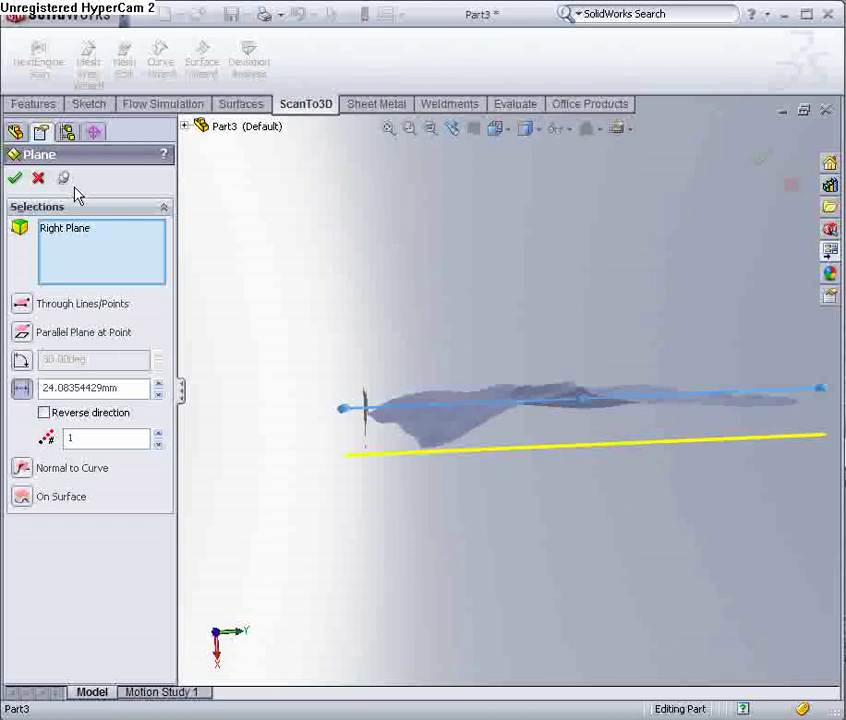
pyautogui.click(15, 179)
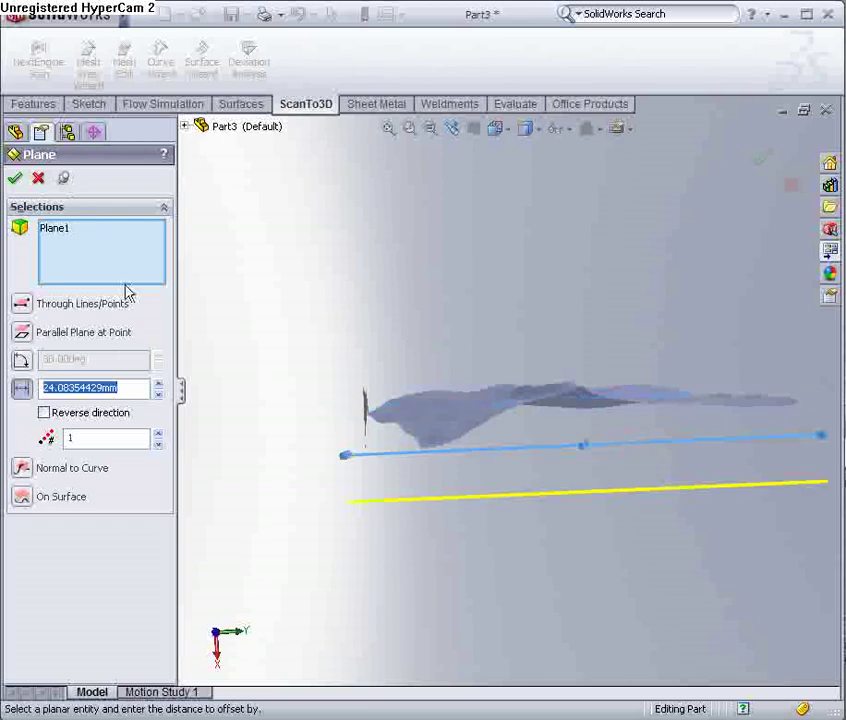
pyautogui.click(82, 418)
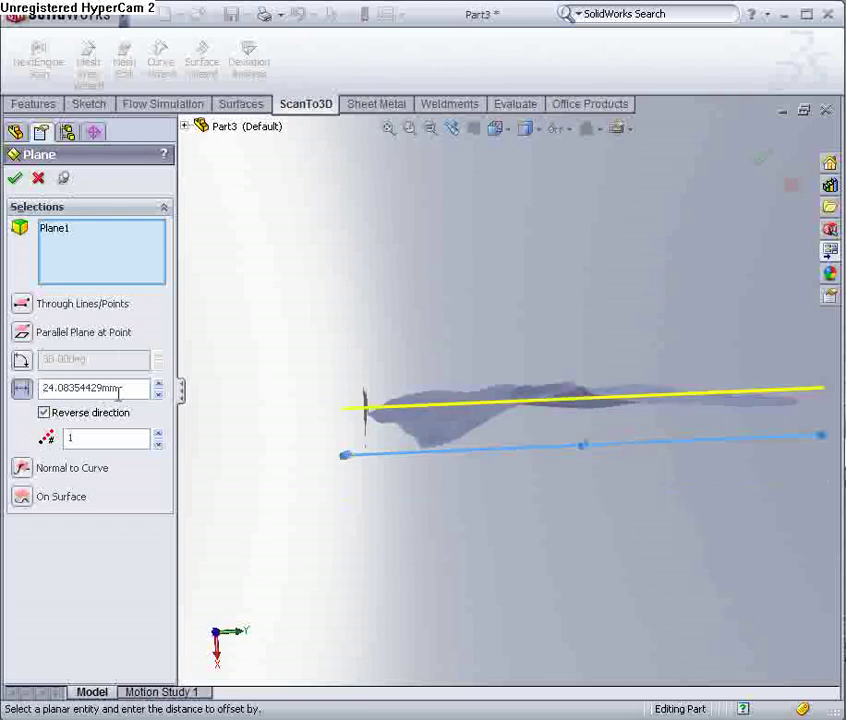
pyautogui.doubleClick(118, 393)
pyautogui.write('1.5')
pyautogui.click(96, 438)
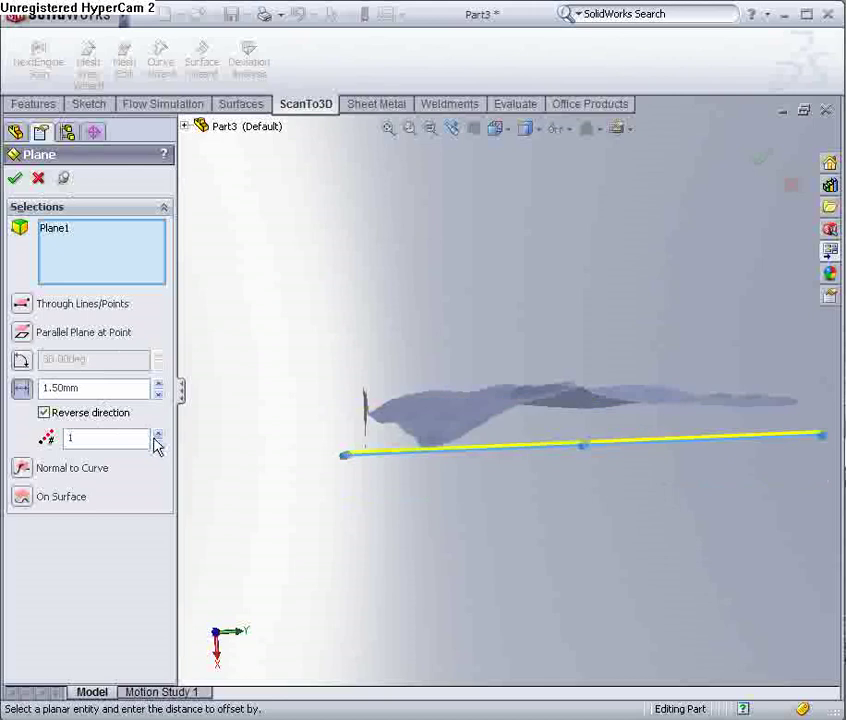
pyautogui.moveTo(156, 438); pyautogui.dragTo(156, 438)
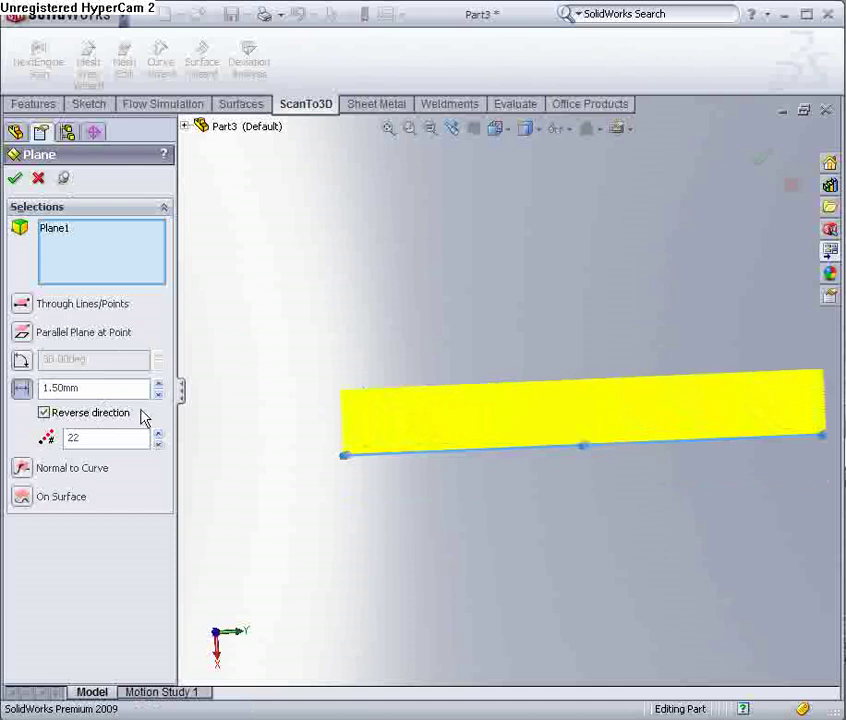
pyautogui.click(15, 179)
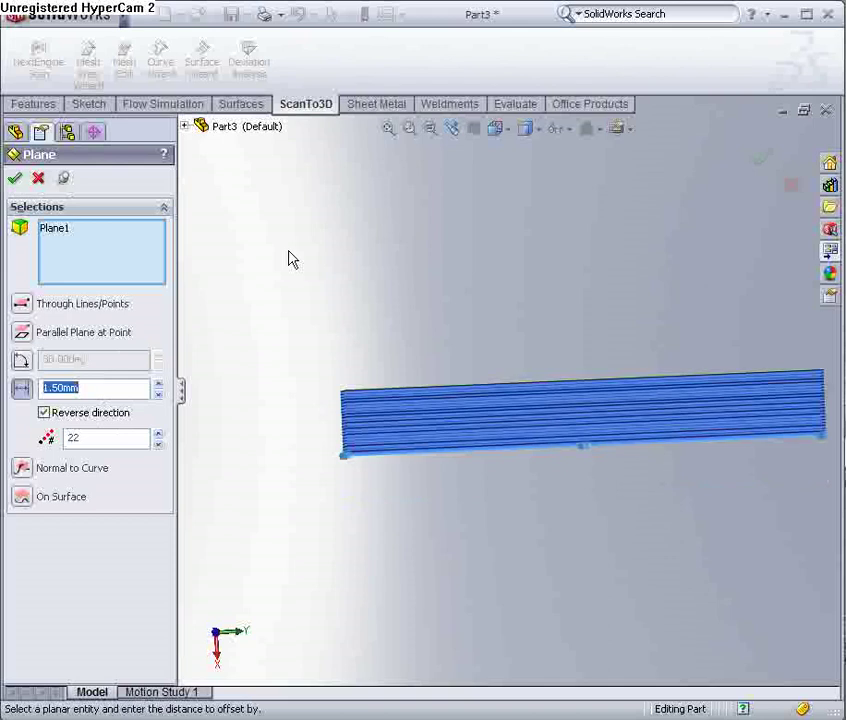
pyautogui.click(38, 178)
pyautogui.click(67, 286)
pyautogui.moveTo(374, 289); pyautogui.dragTo(444, 442, button='middle')
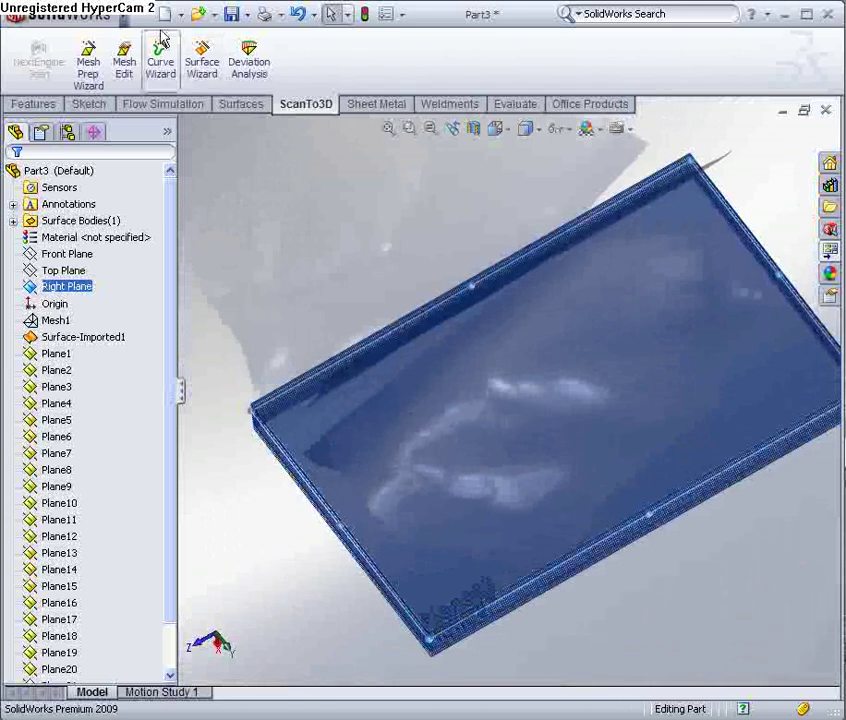
# Start an Intersection Curve on the terrain surface, then cancel it and exit the sketch.
pyautogui.moveTo(125, 18)
pyautogui.click(240, 16)
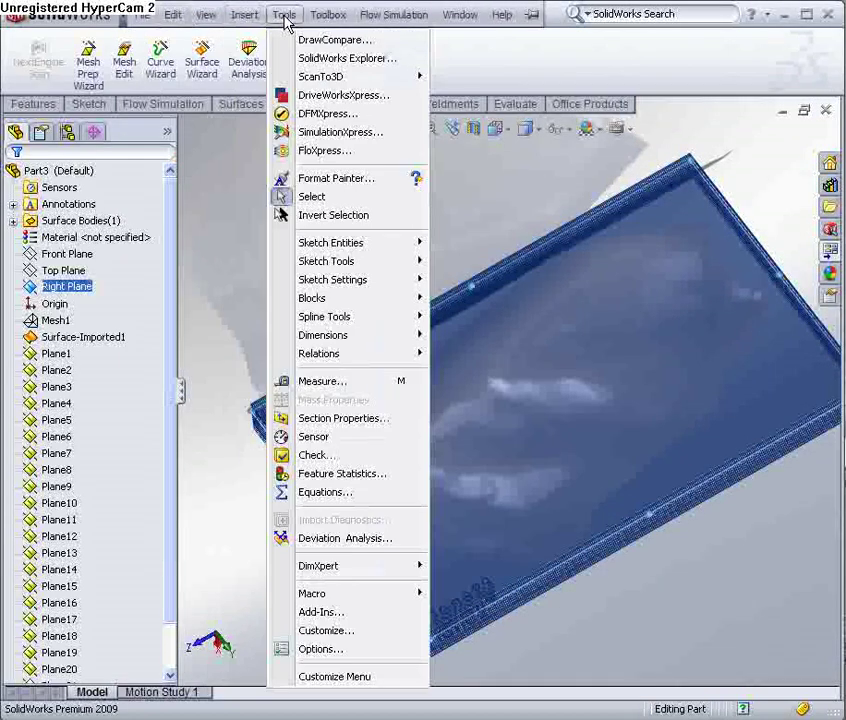
pyautogui.moveTo(380, 266)
pyautogui.click(500, 336)
pyautogui.click(188, 128)
pyautogui.click(264, 293)
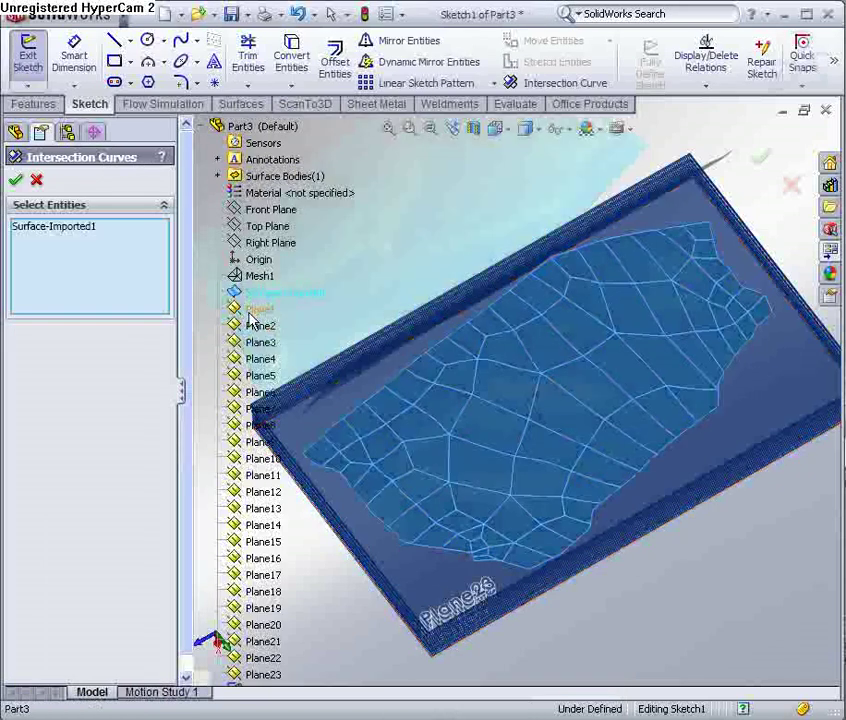
pyautogui.click(37, 181)
pyautogui.click(28, 52)
# Restart Intersection Curve in a 3D sketch and select Plane1 through Plane23.
pyautogui.moveTo(147, 22)
pyautogui.click(285, 15)
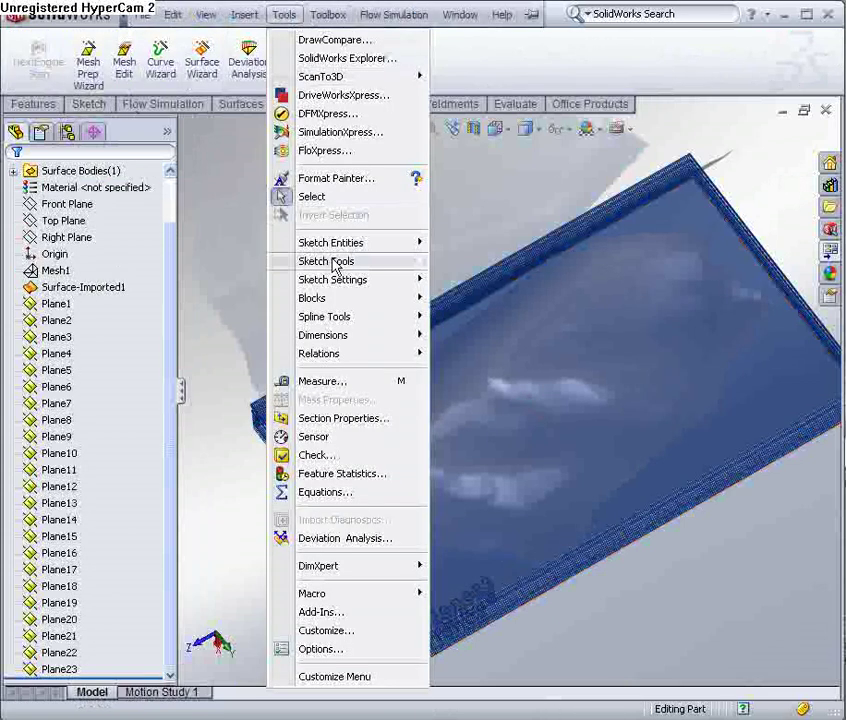
pyautogui.moveTo(334, 264)
pyautogui.click(478, 340)
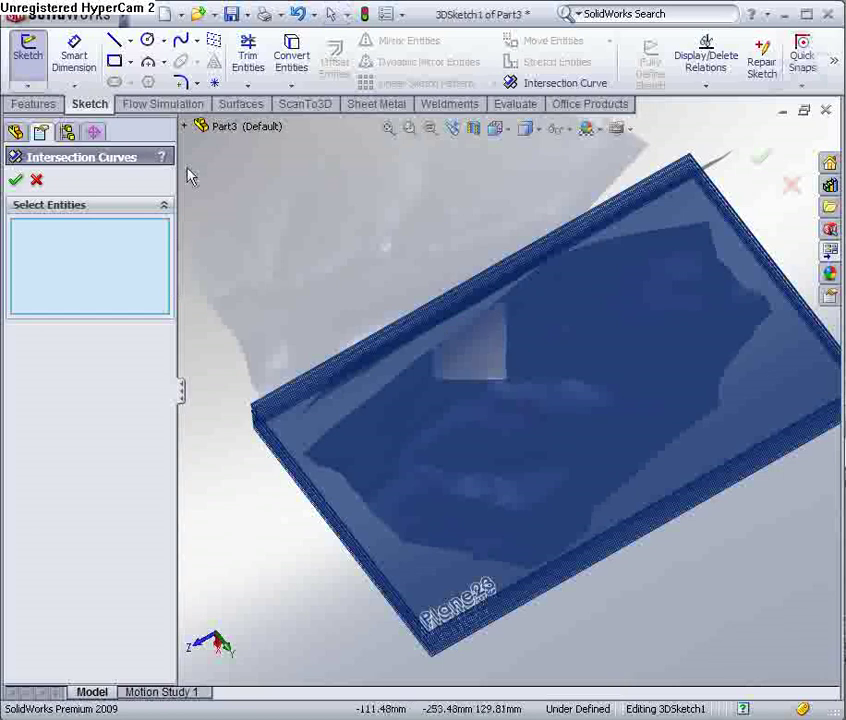
pyautogui.click(205, 126)
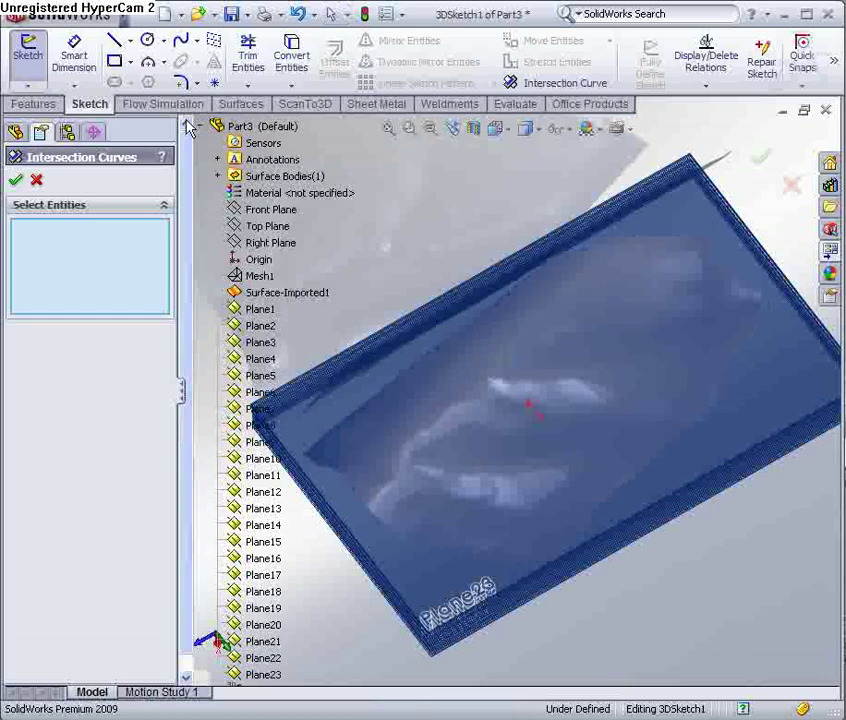
pyautogui.click(256, 309)
pyautogui.click(256, 325)
pyautogui.click(256, 342)
pyautogui.click(256, 358)
pyautogui.click(256, 375)
pyautogui.click(256, 392)
pyautogui.click(256, 408)
pyautogui.click(256, 425)
pyautogui.click(256, 441)
pyautogui.click(256, 458)
pyautogui.click(256, 475)
pyautogui.click(256, 492)
pyautogui.click(256, 508)
pyautogui.click(256, 525)
pyautogui.click(252, 541)
pyautogui.click(252, 558)
pyautogui.click(252, 575)
pyautogui.click(252, 591)
pyautogui.click(252, 608)
pyautogui.click(252, 624)
pyautogui.click(250, 641)
pyautogui.click(250, 658)
pyautogui.click(252, 674)
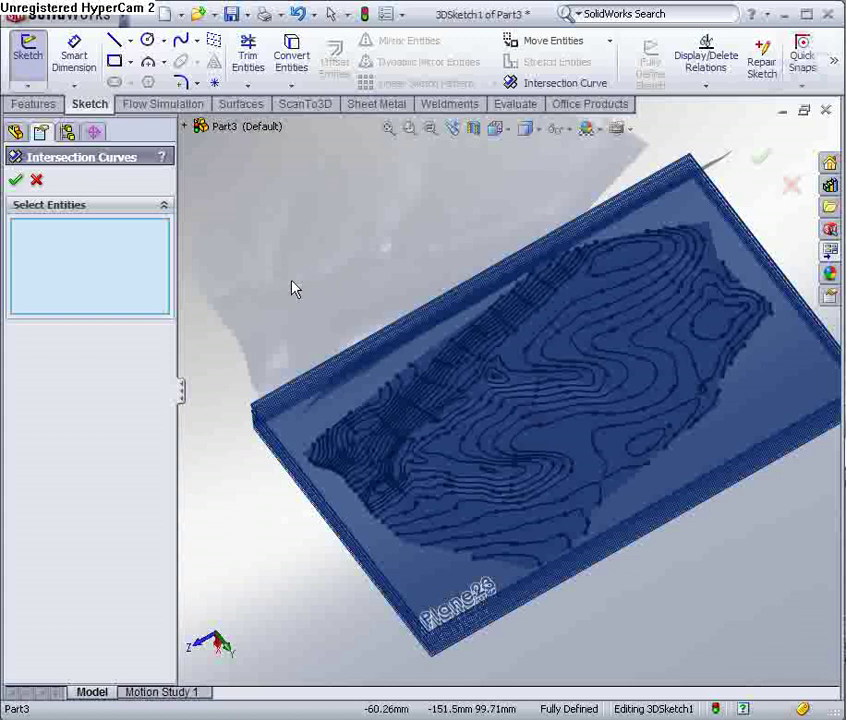
# Close Intersection Curves and hide Plane1 through Plane23.
pyautogui.click(36, 180)
pyautogui.click(56, 287)
pyautogui.keyDown('ctrl'); pyautogui.click(66, 656); pyautogui.keyUp('ctrl')
pyautogui.keyDown('shift'); pyautogui.click(66, 655); pyautogui.keyUp('shift')
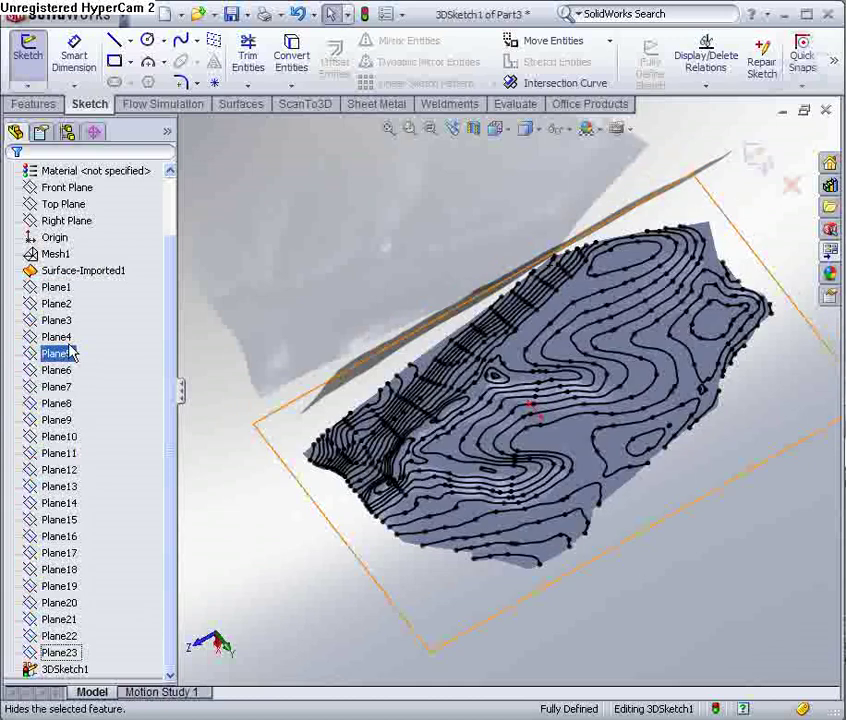
pyautogui.click(56, 287)
# Group Plane1–Plane23 into a new folder named 'Planes'.
pyautogui.keyDown('shift'); pyautogui.click(62, 652); pyautogui.keyUp('shift')
pyautogui.rightClick(68, 655)
pyautogui.click(118, 716)
pyautogui.write('Planes')
pyautogui.press('Return')
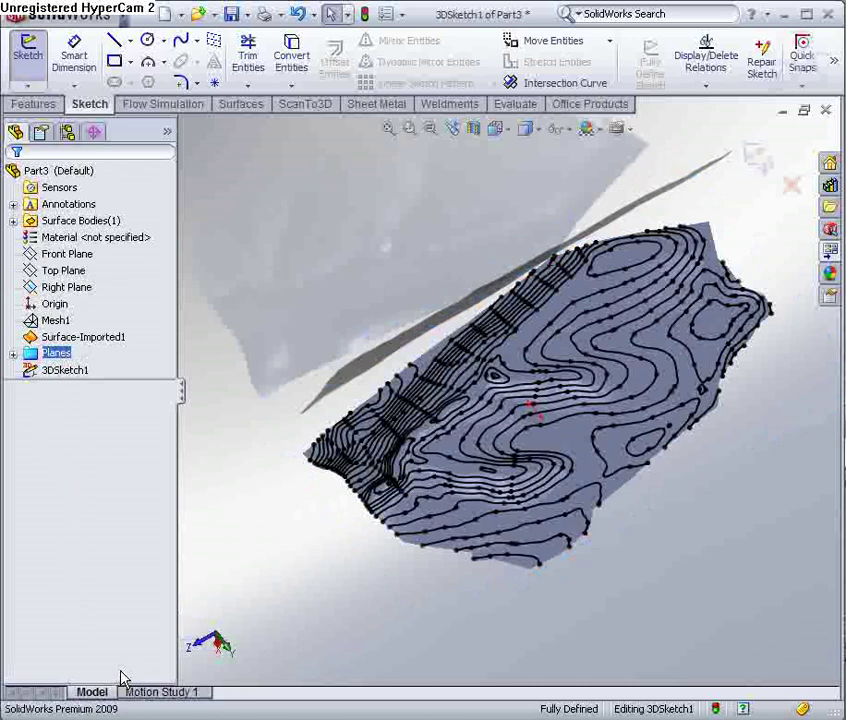
pyautogui.click(279, 296)
pyautogui.moveTo(561, 449)
pyautogui.mouseDown(button='middle')
pyautogui.moveTo(549, 357)
pyautogui.moveTo(532, 464)
pyautogui.moveTo(559, 393)
pyautogui.moveTo(575, 449)
pyautogui.moveTo(551, 448)
pyautogui.moveTo(542, 406)
pyautogui.moveTo(600, 330)
pyautogui.moveTo(606, 315)
pyautogui.moveTo(591, 295)
pyautogui.moveTo(538, 433)
pyautogui.moveTo(591, 316)
pyautogui.moveTo(597, 399)
pyautogui.moveTo(533, 410)
pyautogui.mouseUp(button='middle')
pyautogui.scroll(-5, 542, 410)
pyautogui.scroll(5, 538, 433)
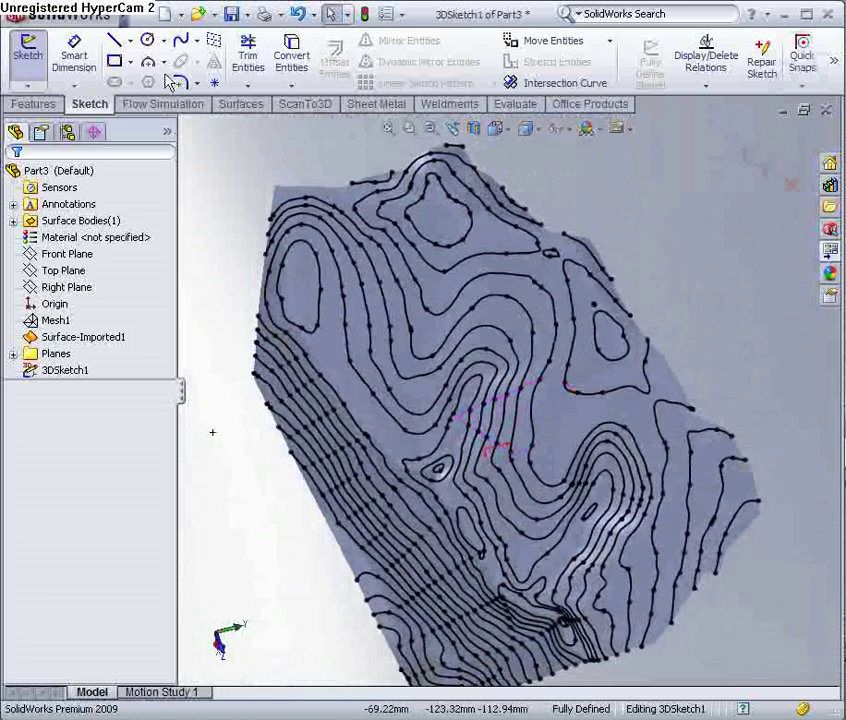
# Save the part as 'Topo'.
pyautogui.click(230, 14)
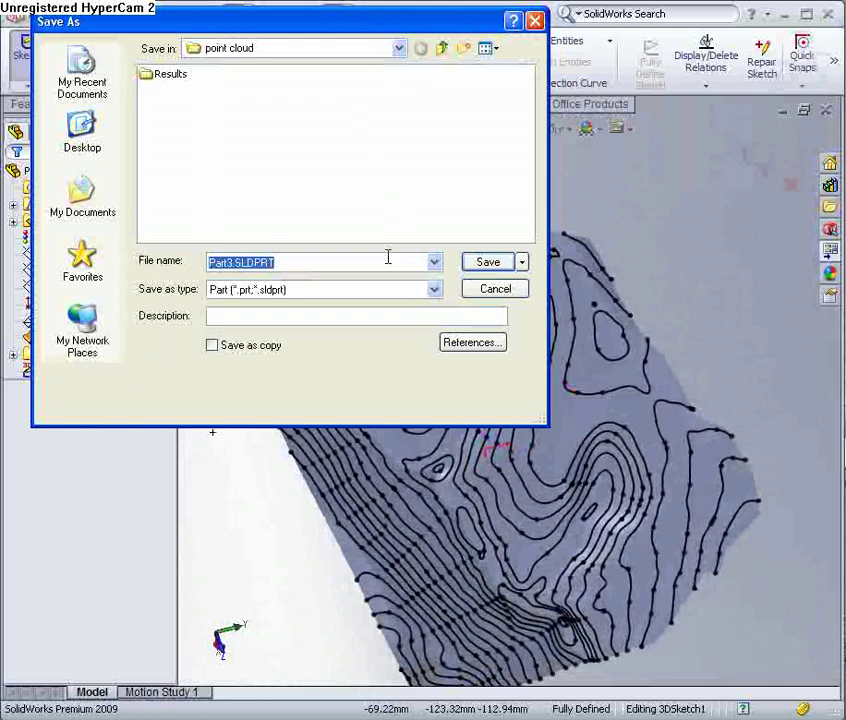
pyautogui.write('Top')
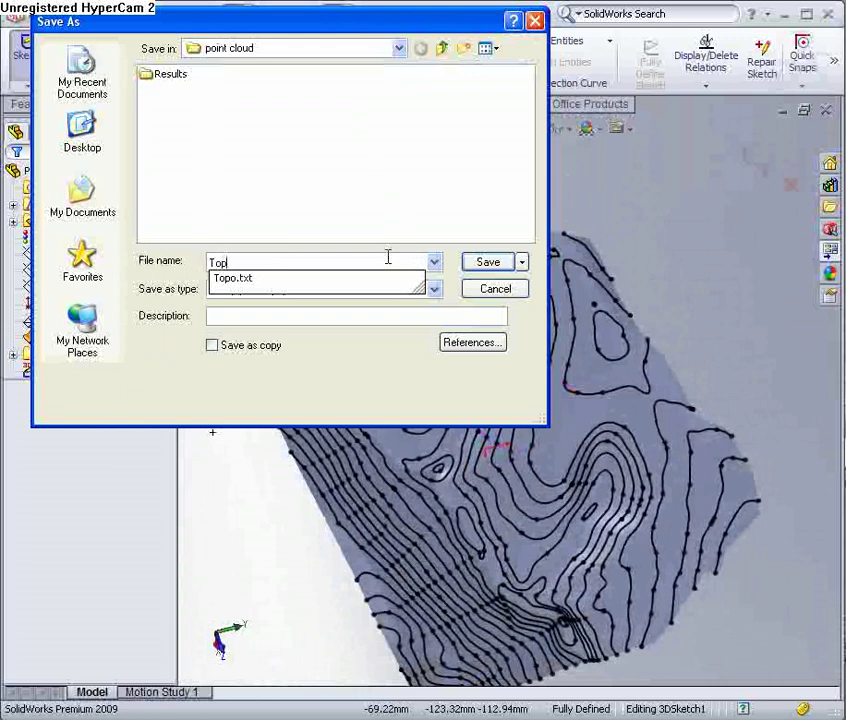
pyautogui.write('o')
pyautogui.press('Return')
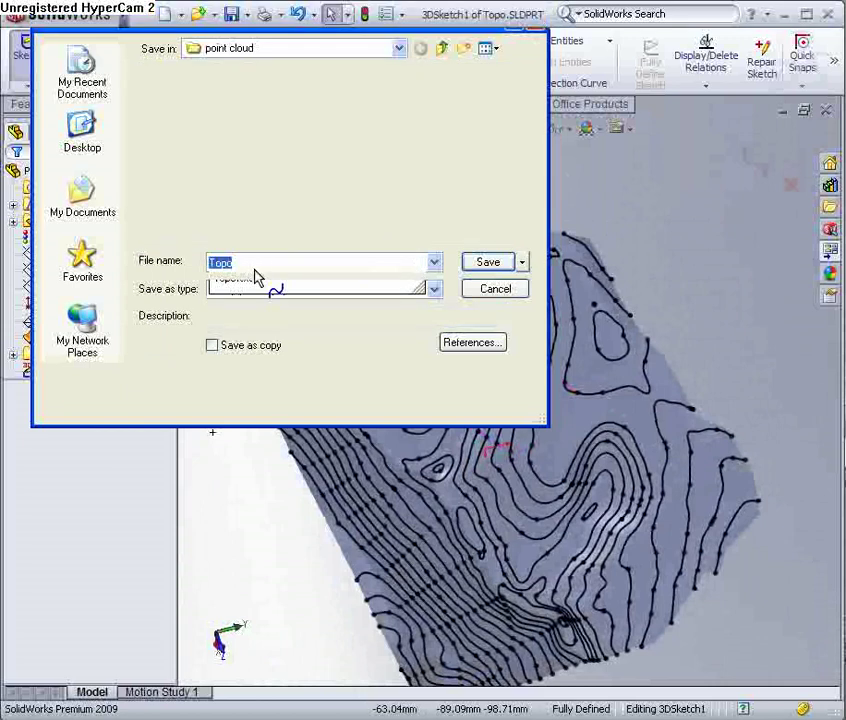
# Hide the Surface-Imported1 body and start a new SolidWorks document.
pyautogui.click(77, 337)
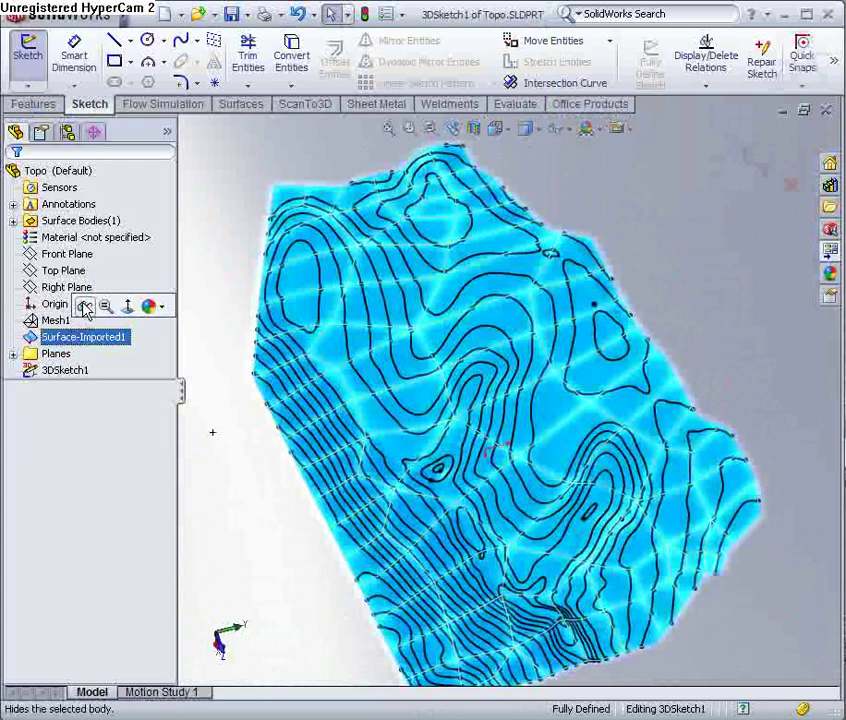
pyautogui.click(85, 307)
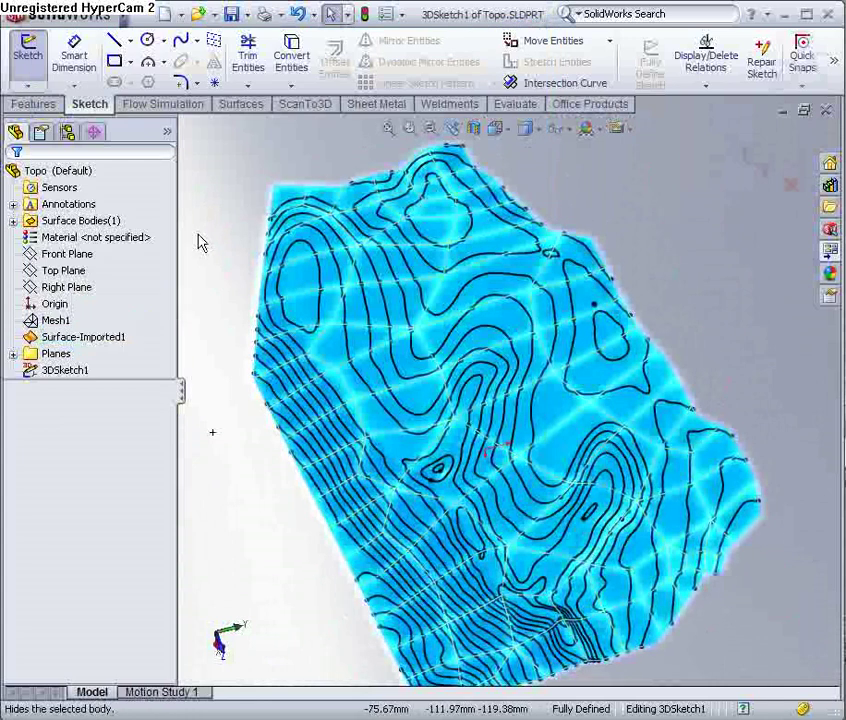
pyautogui.click(178, 15)
pyautogui.click(192, 37)
# Start a C-size drawing and show the imported surface body again in the Topo part.
pyautogui.doubleClick(165, 155)
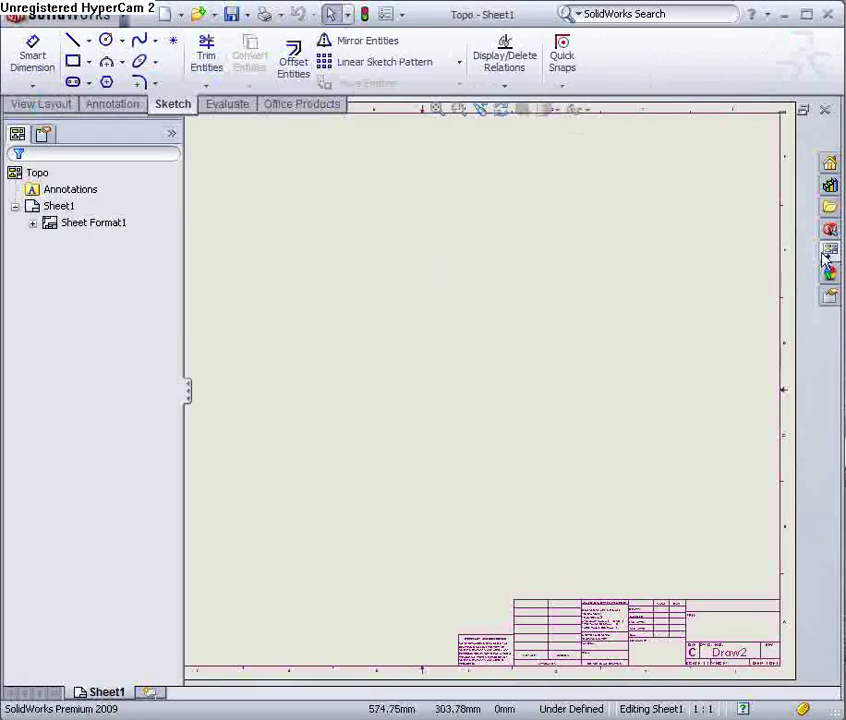
pyautogui.click(828, 250)
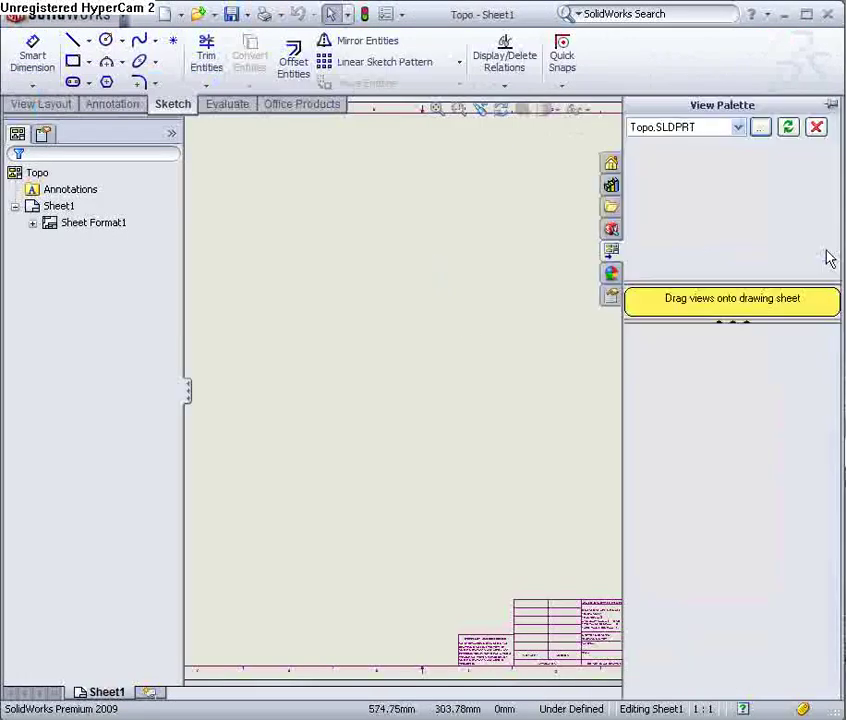
pyautogui.click(762, 127)
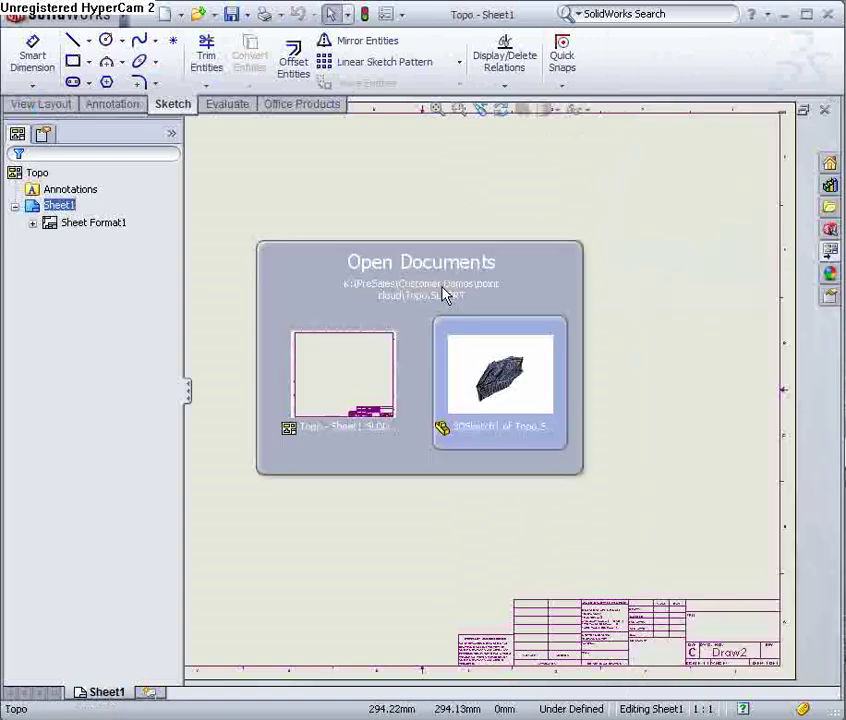
pyautogui.hotkey('ctrl', 'Tab')
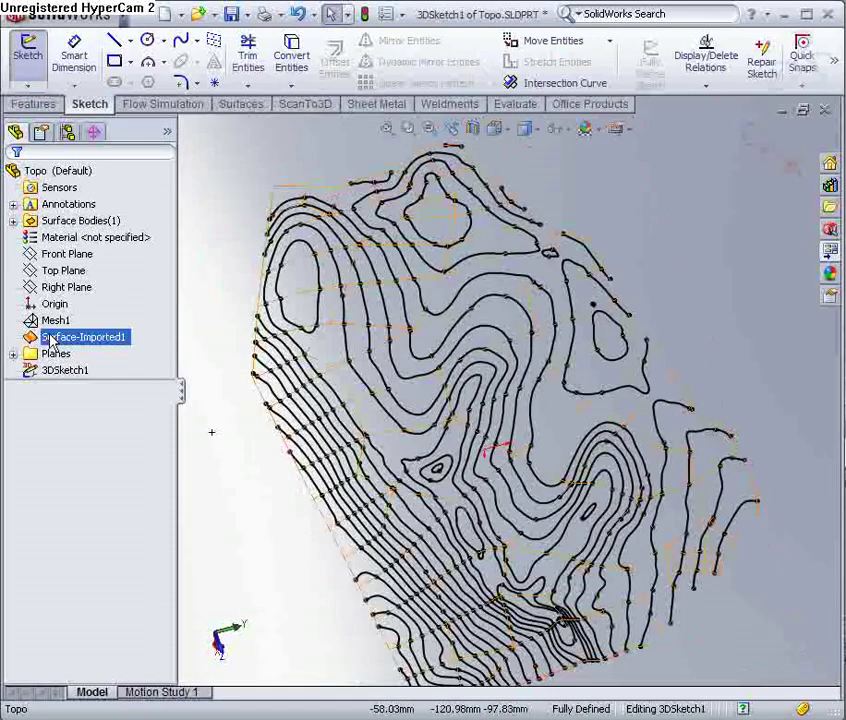
pyautogui.rightClick(50, 340)
pyautogui.click(232, 226)
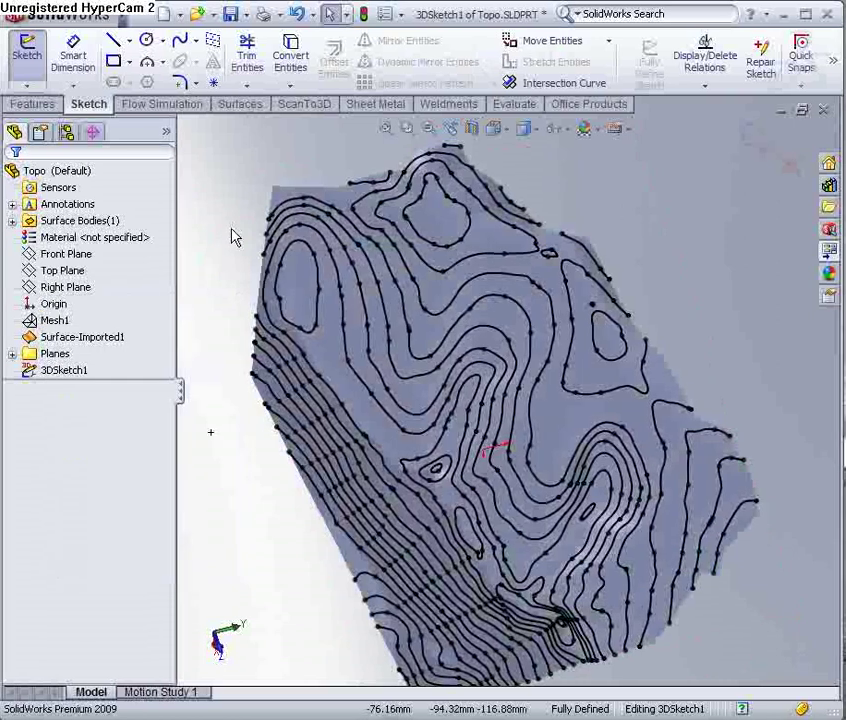
pyautogui.hotkey('ctrl', 'Tab')
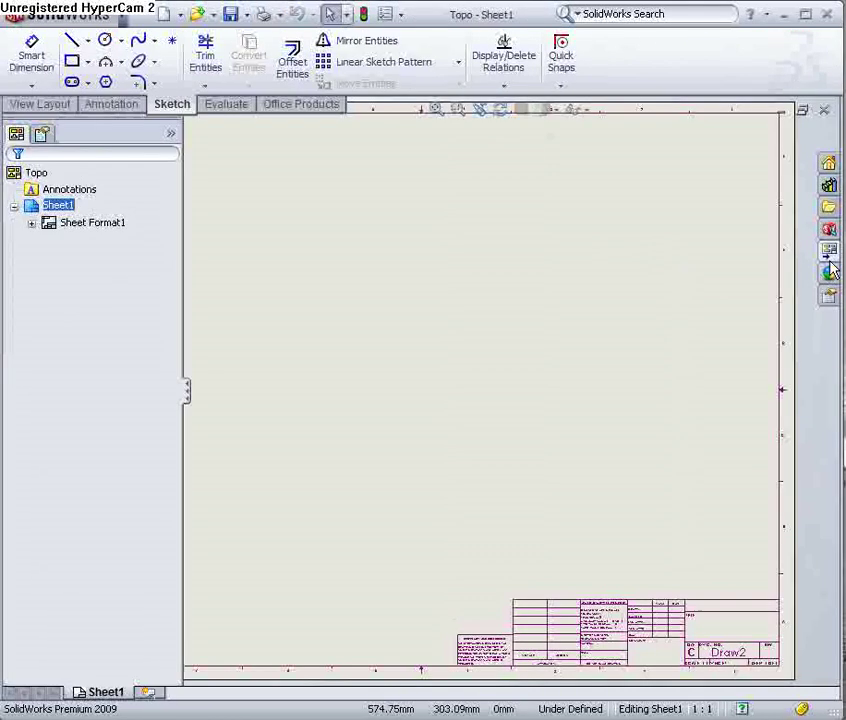
# Place the Right view of Topo.SLDPRT from the View Palette onto the sheet.
pyautogui.click(829, 256)
pyautogui.click(737, 127)
pyautogui.click(694, 146)
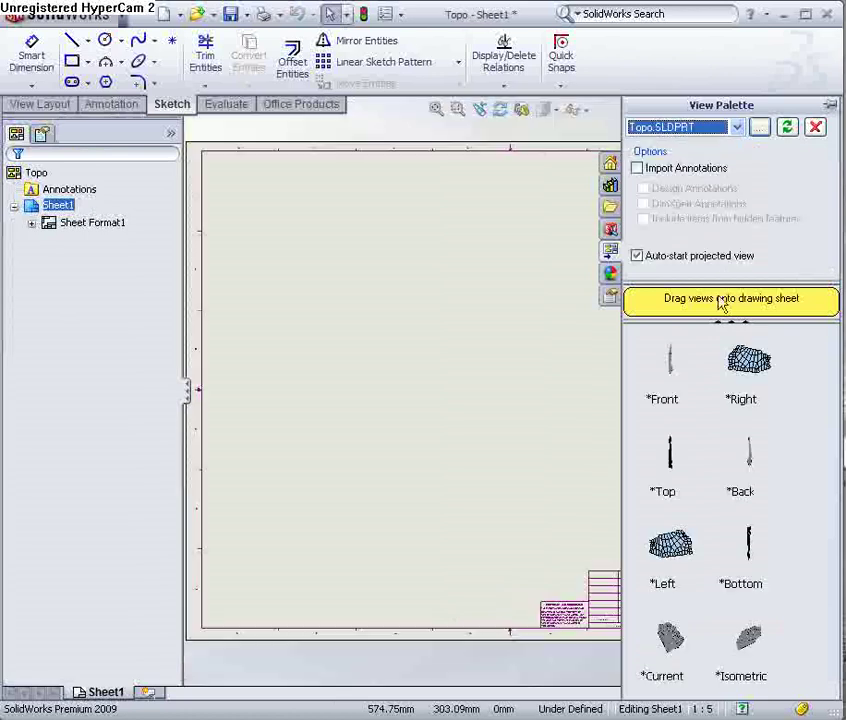
pyautogui.click(749, 370)
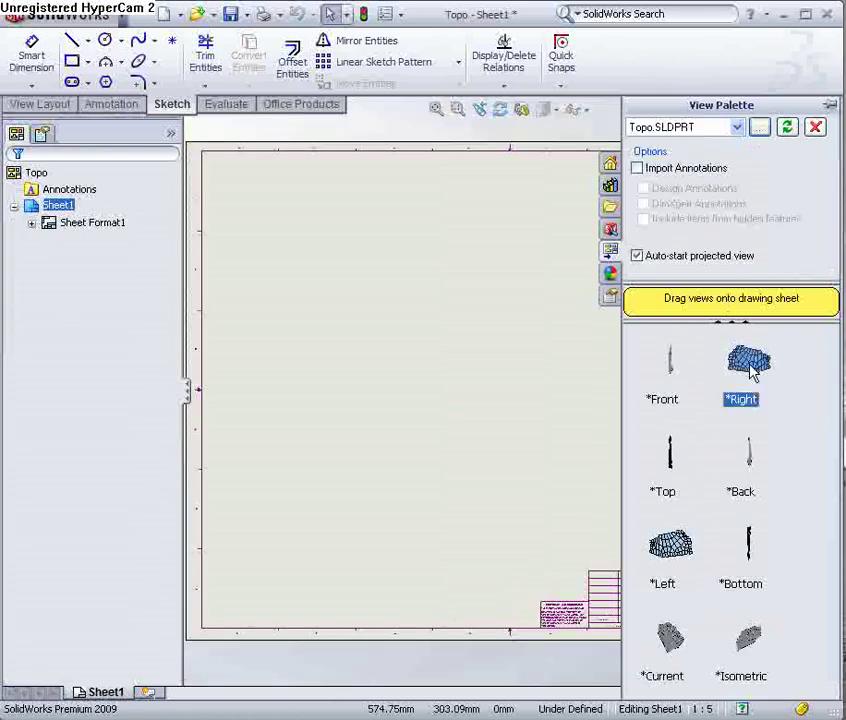
pyautogui.moveTo(749, 370); pyautogui.dragTo(458, 421)
pyautogui.click(15, 180)
# Change the sheet scale from 1:5 to 1:1 in Sheet Properties.
pyautogui.rightClick(545, 372)
pyautogui.click(612, 668)
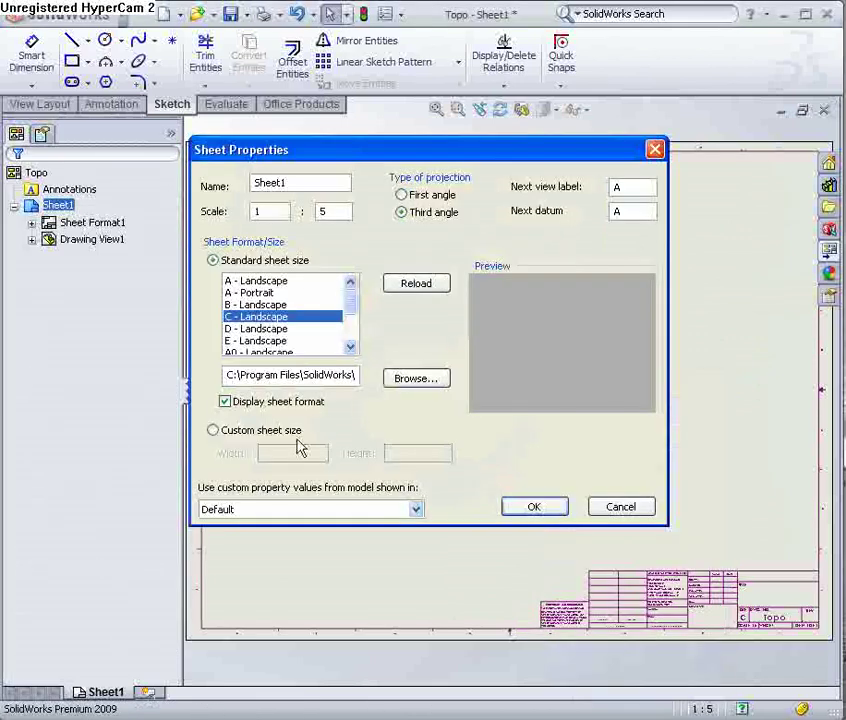
pyautogui.doubleClick(322, 211)
pyautogui.write('1')
pyautogui.click(522, 506)
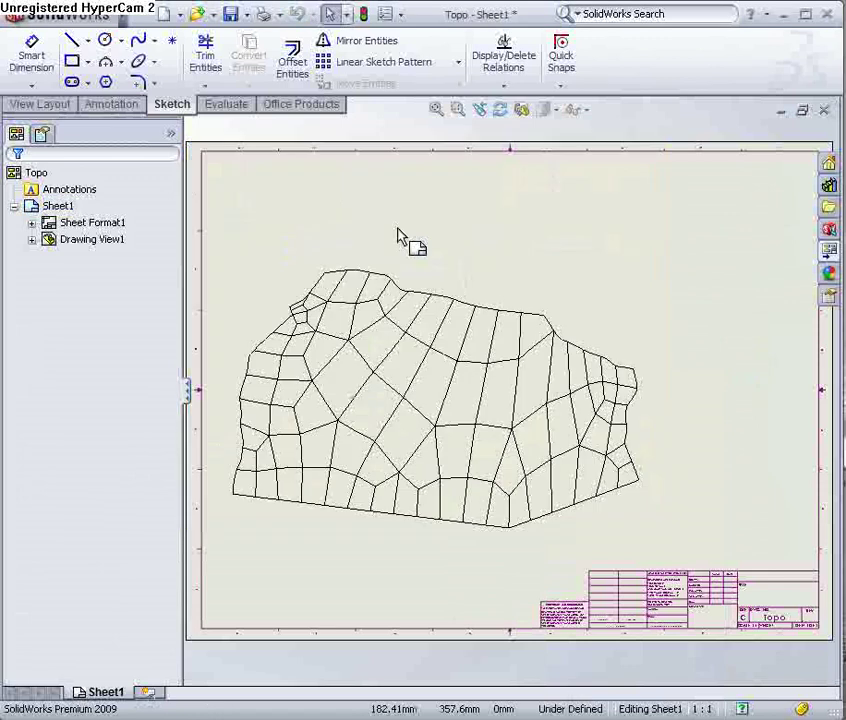
# Move Drawing View1 up-right and show the contour sketch 3DSketch1 in it.
pyautogui.moveTo(589, 274); pyautogui.dragTo(678, 268)
pyautogui.click(242, 212)
pyautogui.click(31, 240)
pyautogui.click(49, 256)
pyautogui.click(88, 440)
pyautogui.rightClick(95, 442)
pyautogui.click(102, 472)
pyautogui.click(258, 269)
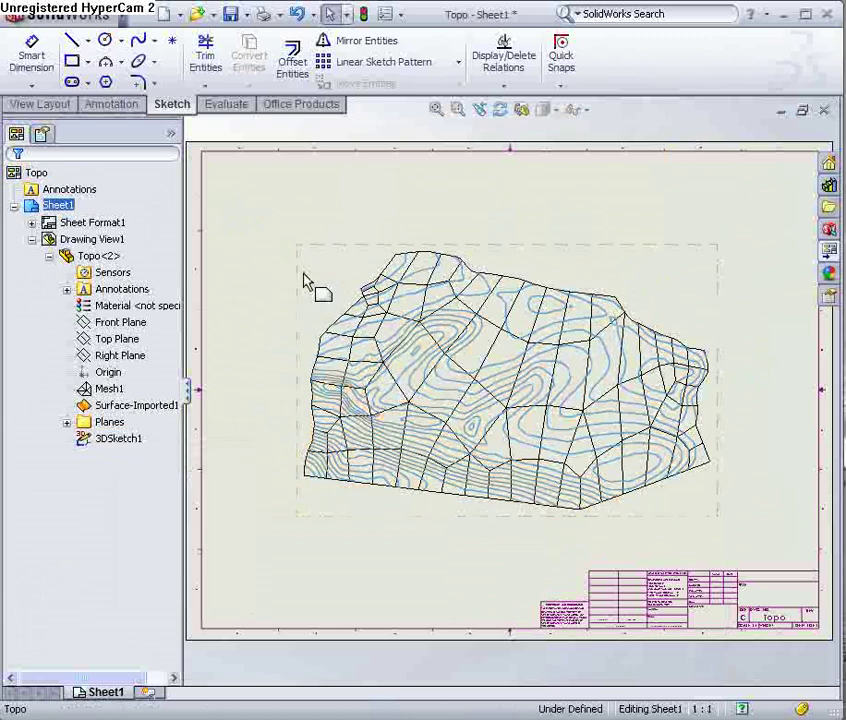
# Hide the imported terrain surface in the Topo part, then start saving the drawing.
pyautogui.hotkey('ctrl', 'Tab')
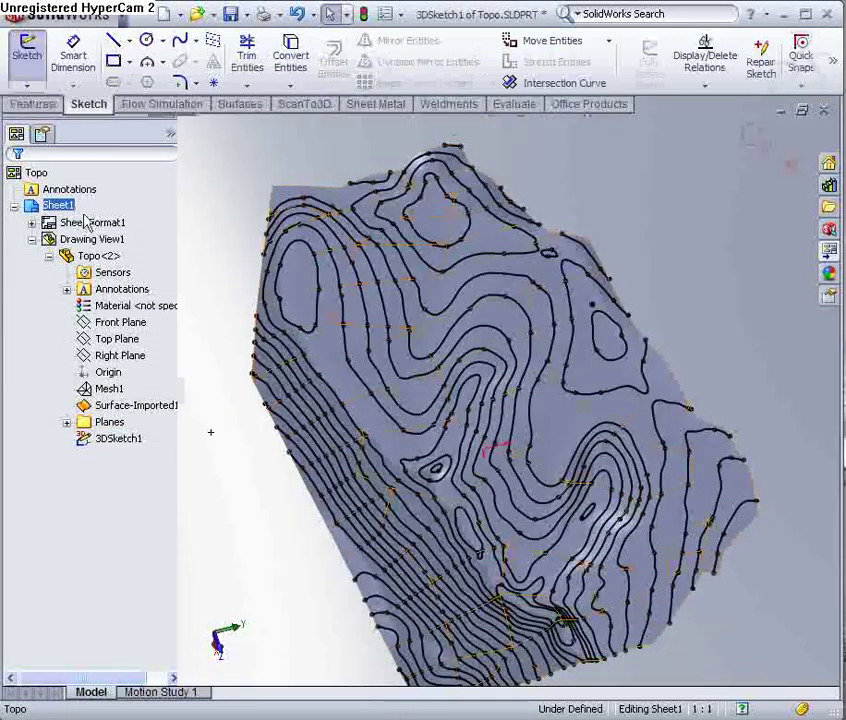
pyautogui.click(64, 336)
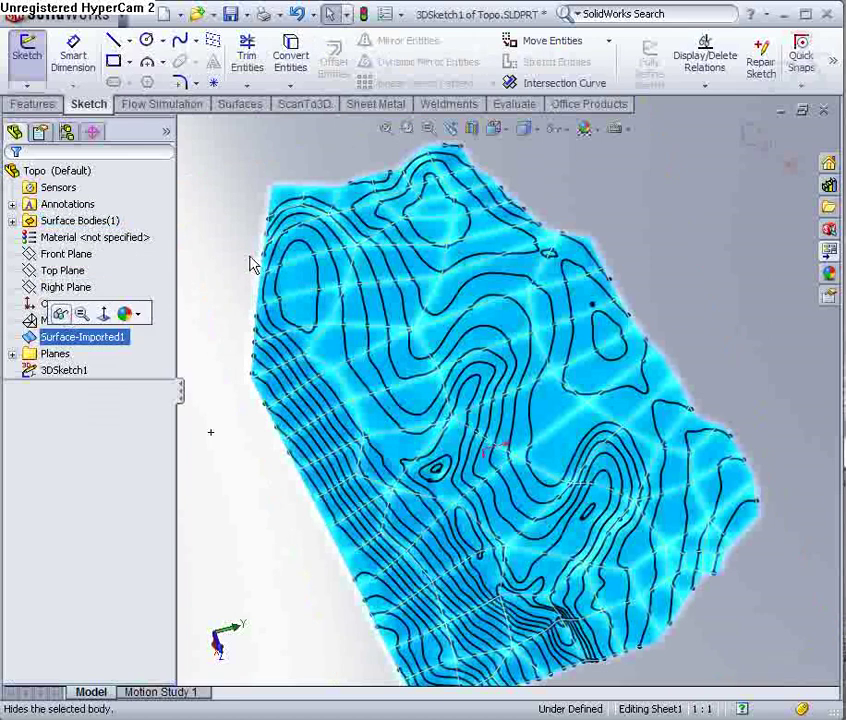
pyautogui.click(251, 262)
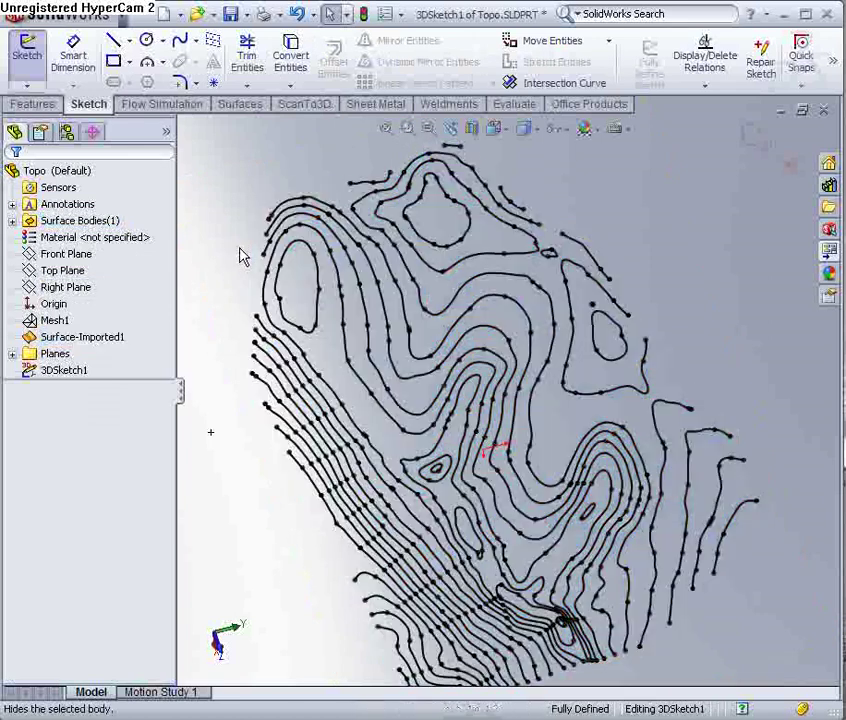
pyautogui.hotkey('ctrl', 'Tab')
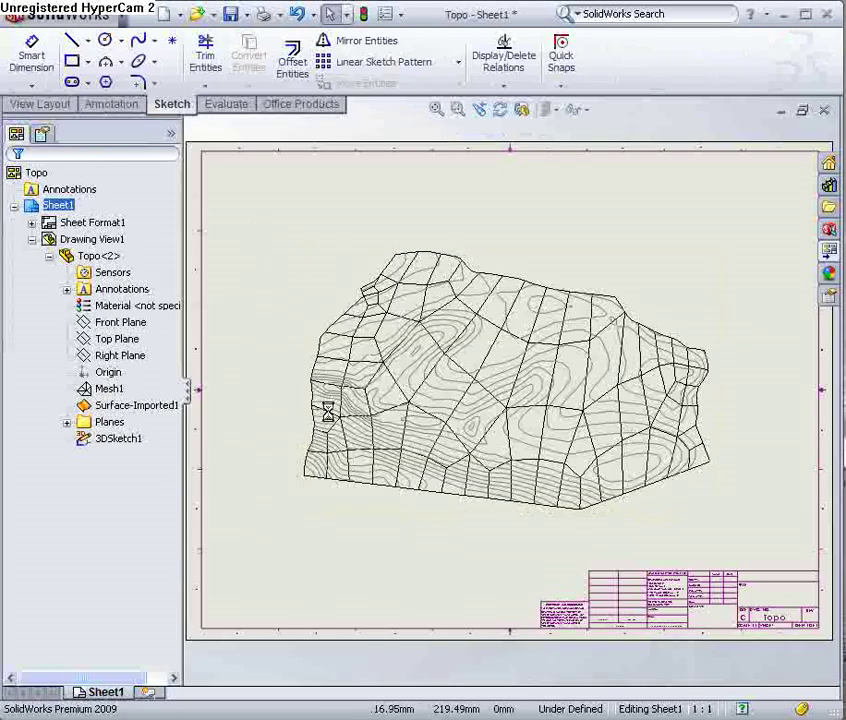
pyautogui.click(139, 18)
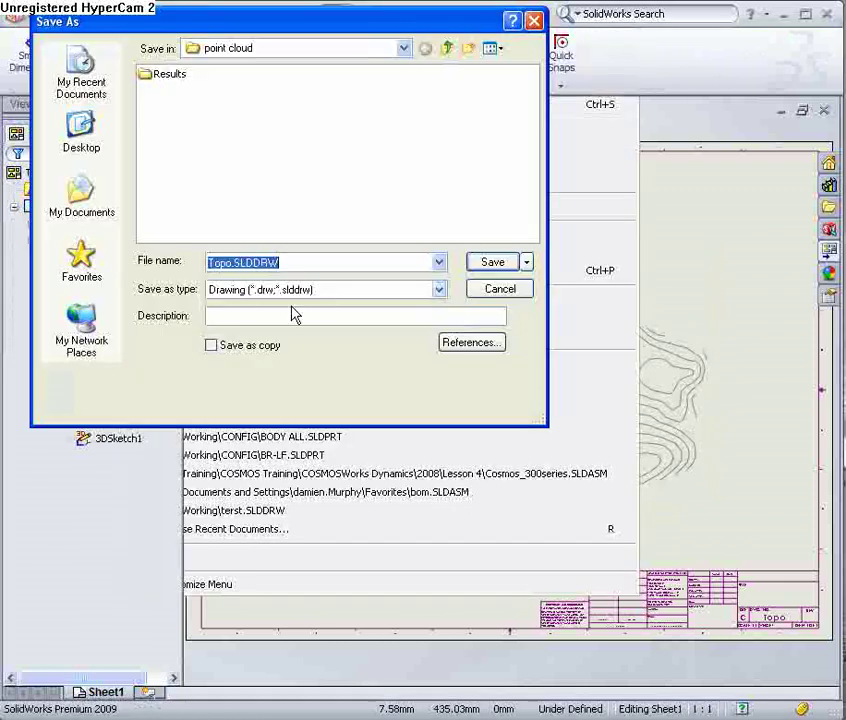